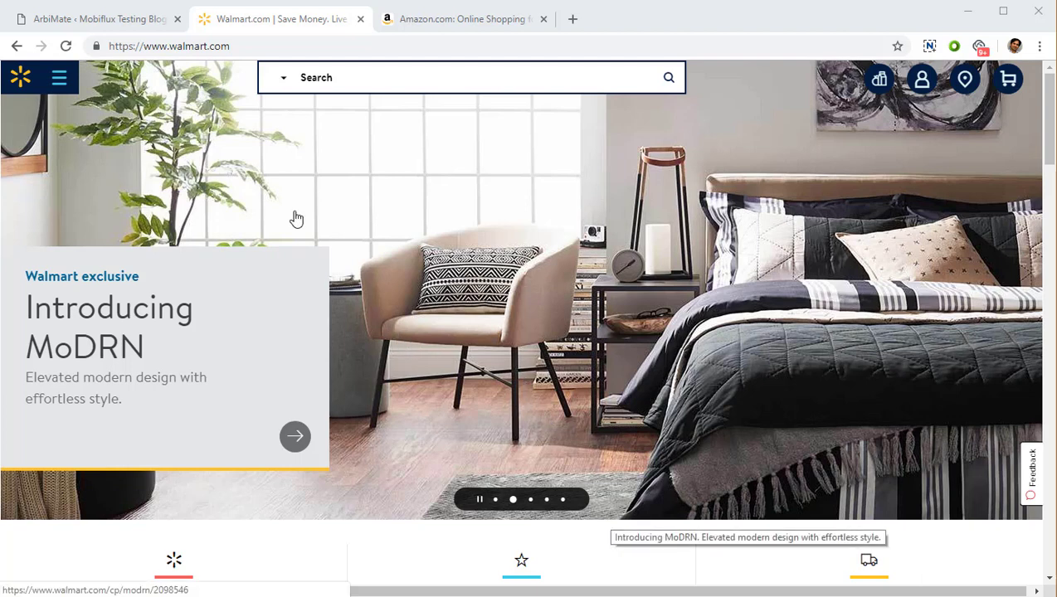
Step: Compare the Walmart and Amazon homepages by switching back and forth between them
{"action": "left_click", "coordinate": [259, 46]}
{"action": "scroll", "coordinate": [232, 267], "scroll_direction": "down", "scroll_amount": 7}
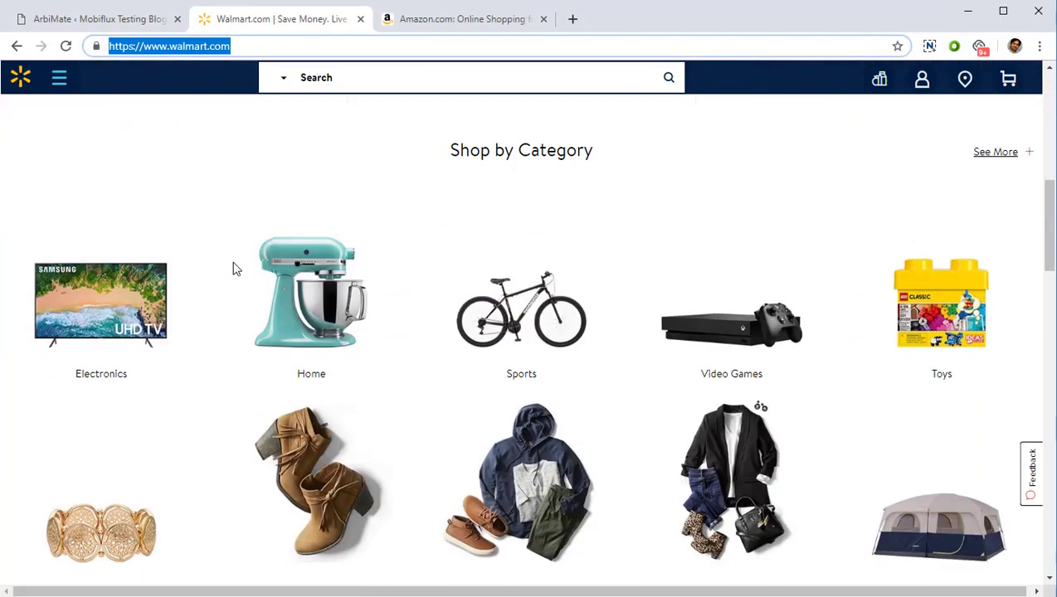
{"action": "scroll", "coordinate": [232, 266], "scroll_direction": "down", "scroll_amount": 3}
{"action": "scroll", "coordinate": [248, 286], "scroll_direction": "down", "scroll_amount": 2}
{"action": "scroll", "coordinate": [282, 323], "scroll_direction": "up", "scroll_amount": 2}
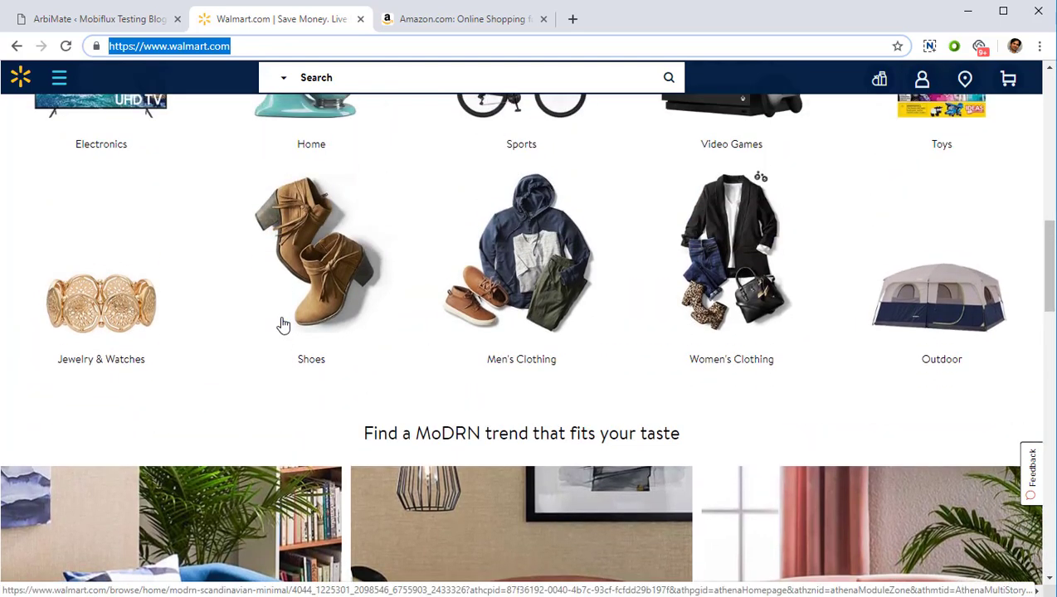
{"action": "scroll", "coordinate": [282, 324], "scroll_direction": "up", "scroll_amount": 1}
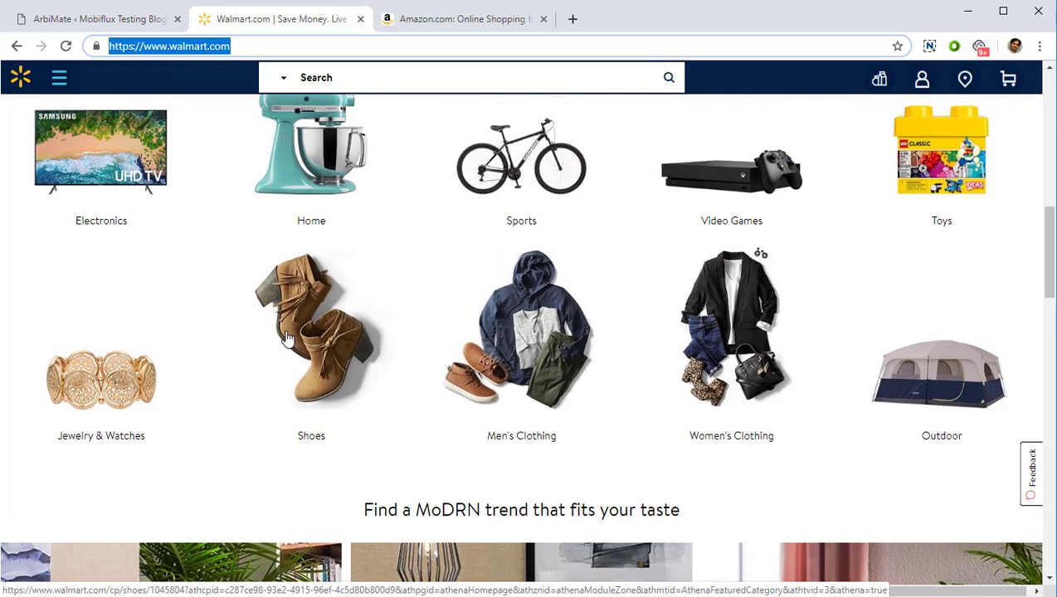
{"action": "scroll", "coordinate": [286, 339], "scroll_direction": "up", "scroll_amount": 3}
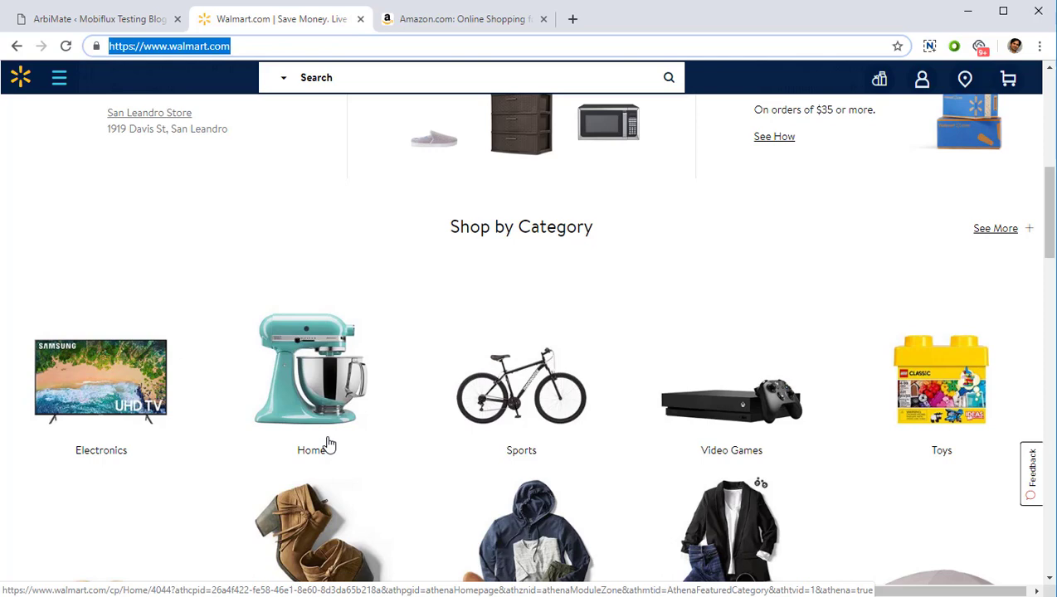
{"action": "left_click", "coordinate": [490, 20]}
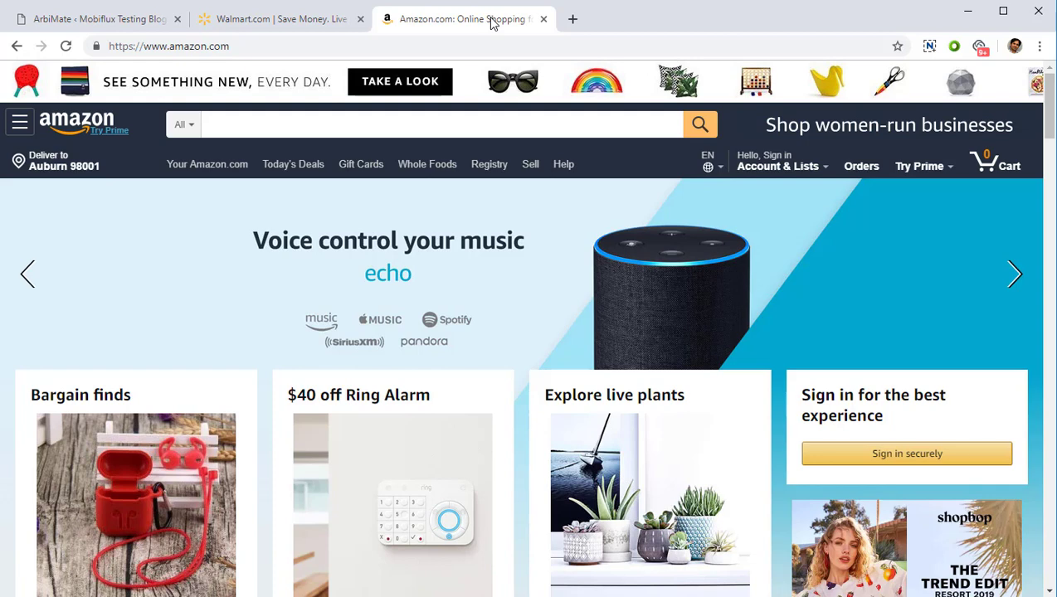
{"action": "left_click", "coordinate": [346, 19]}
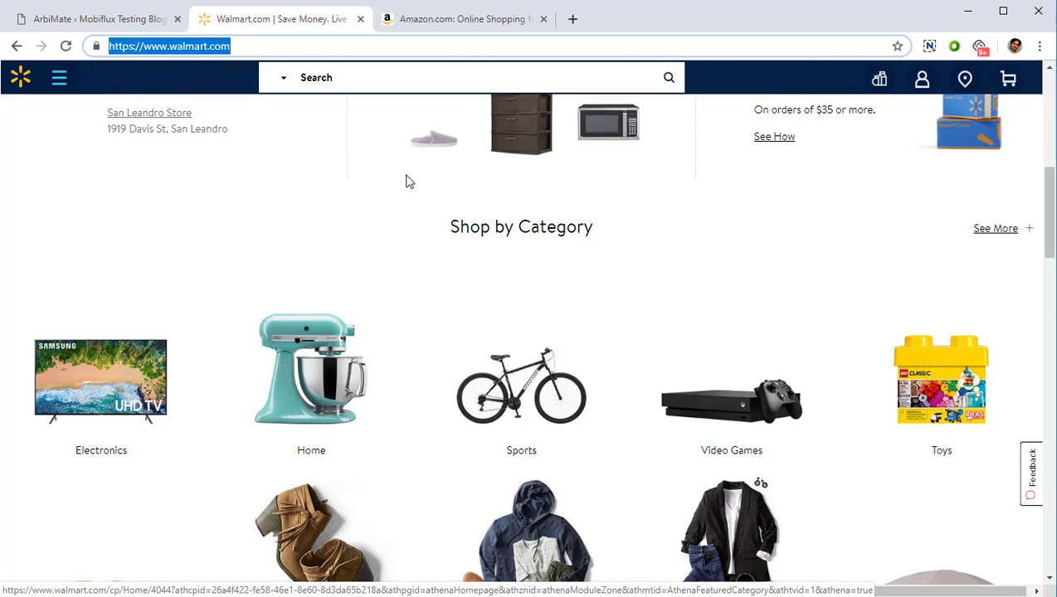
{"action": "left_click", "coordinate": [449, 18]}
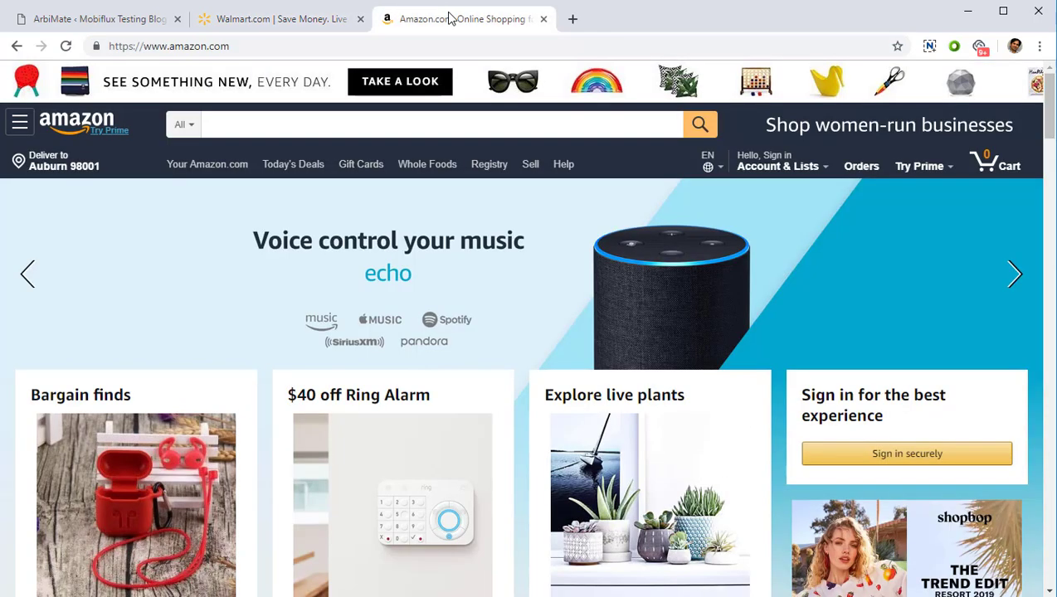
{"action": "left_click", "coordinate": [325, 24]}
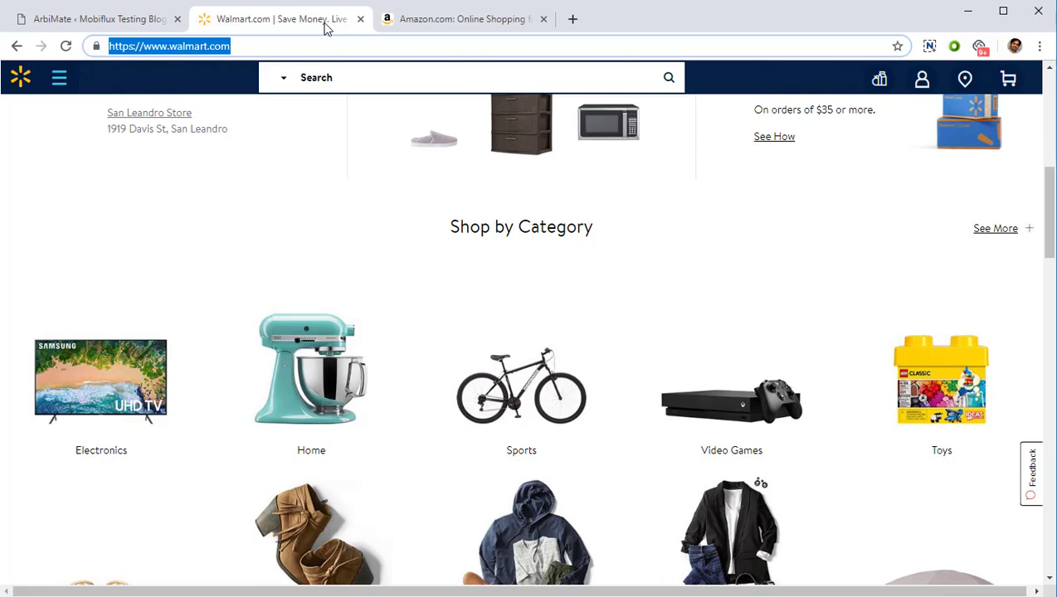
Step: Review the Ivory throw pillow's results: $32.16 final cost, $55.00 Amazon price, $22.84 profit
{"action": "left_click", "coordinate": [131, 19]}
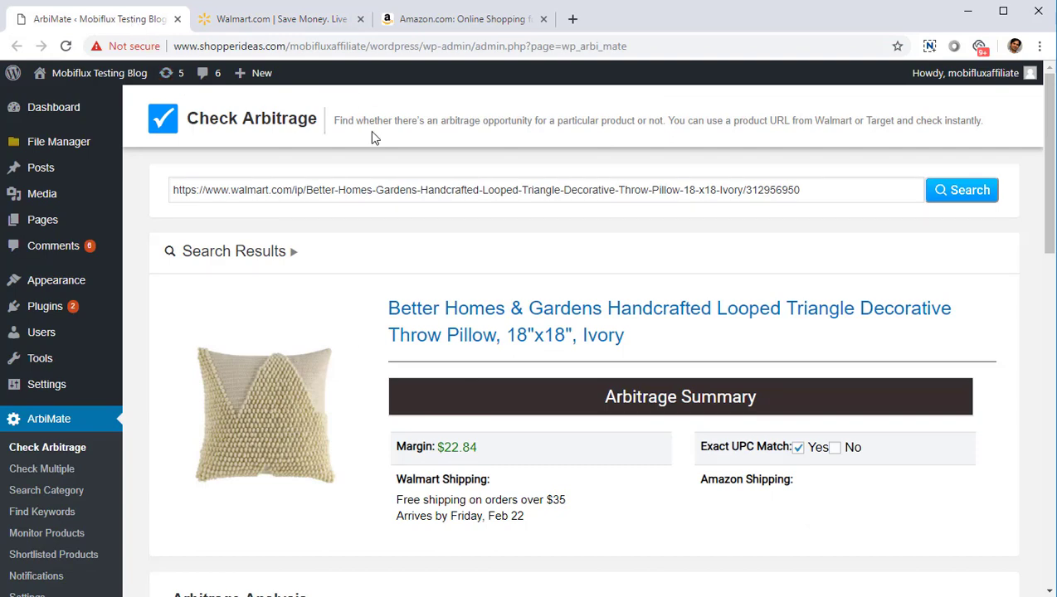
{"action": "scroll", "coordinate": [332, 224], "scroll_direction": "down", "scroll_amount": 2}
{"action": "scroll", "coordinate": [356, 257], "scroll_direction": "up", "scroll_amount": 2}
{"action": "left_click_drag", "start_coordinate": [457, 309], "coordinate": [554, 340]}
{"action": "scroll", "coordinate": [338, 349], "scroll_direction": "down", "scroll_amount": 2}
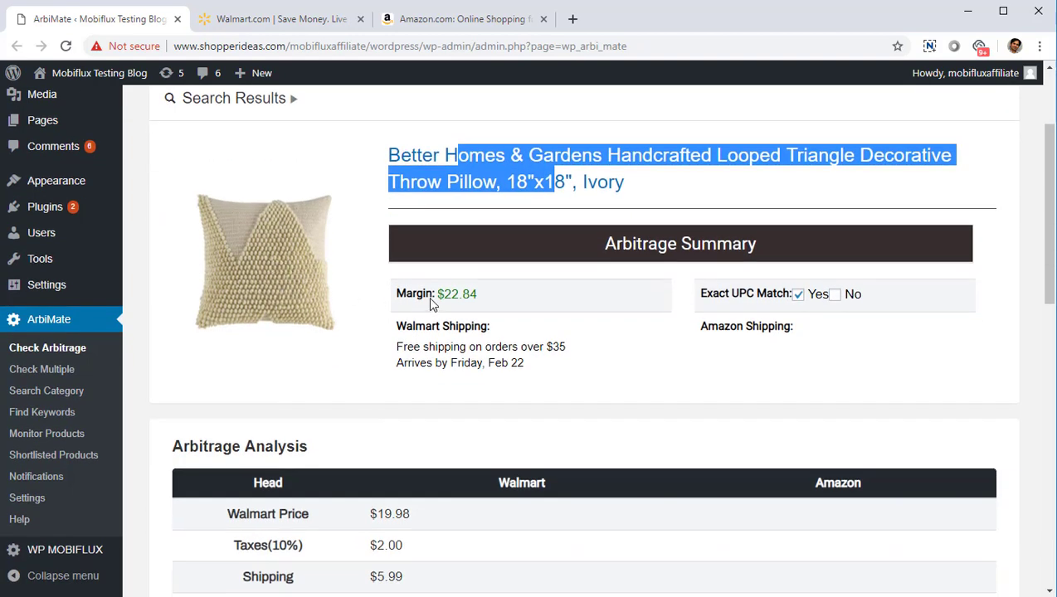
{"action": "mouse_move", "coordinate": [421, 297]}
{"action": "left_mouse_down"}
{"action": "mouse_move", "coordinate": [479, 299]}
{"action": "mouse_move", "coordinate": [443, 300]}
{"action": "left_mouse_up"}
{"action": "left_click", "coordinate": [488, 300]}
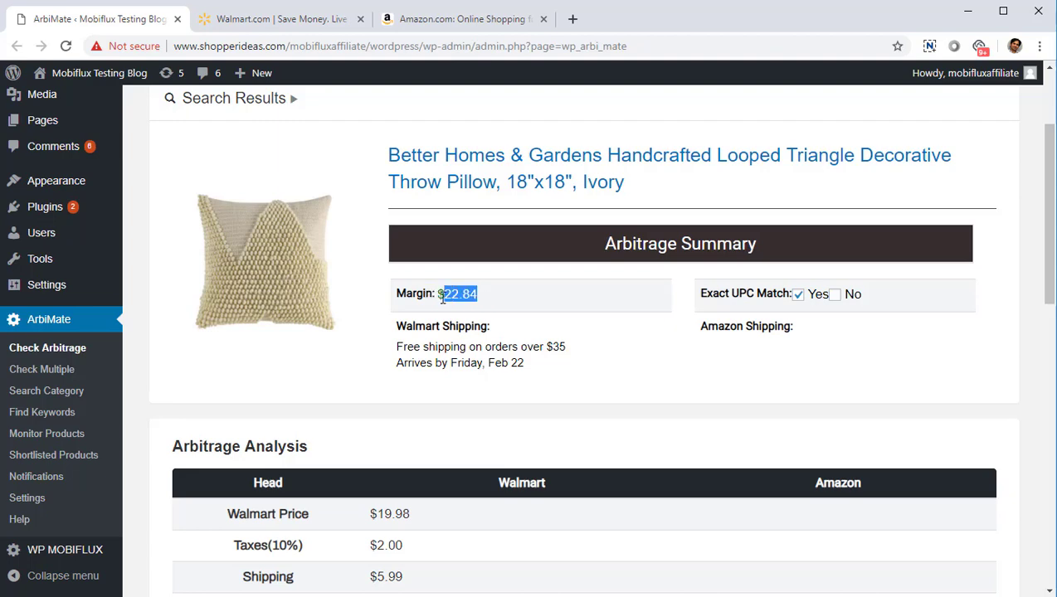
{"action": "scroll", "coordinate": [425, 327], "scroll_direction": "down", "scroll_amount": 4}
{"action": "scroll", "coordinate": [346, 307], "scroll_direction": "down", "scroll_amount": 1}
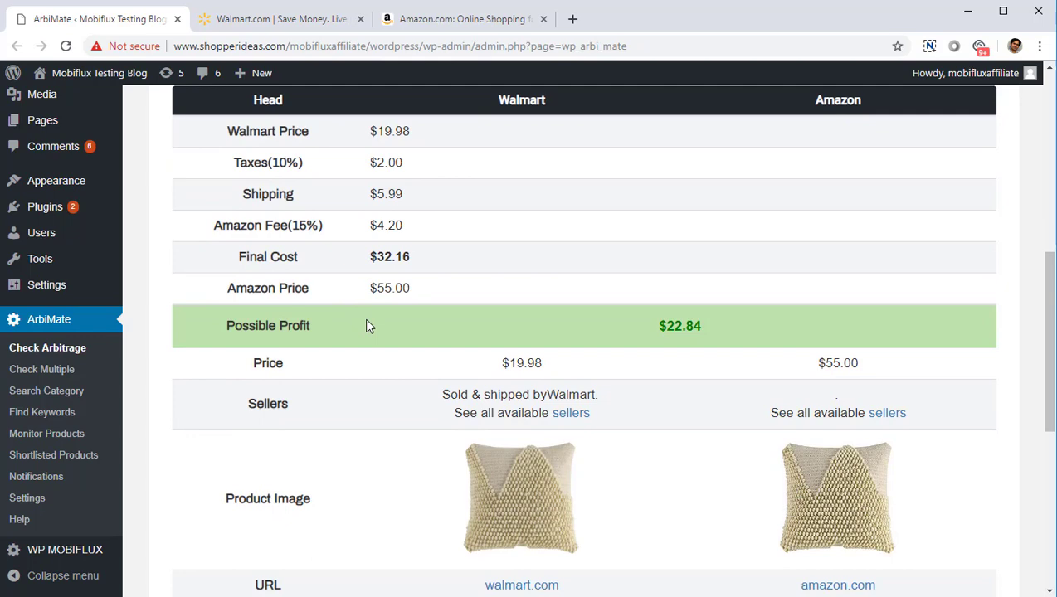
{"action": "scroll", "coordinate": [439, 395], "scroll_direction": "down", "scroll_amount": 4}
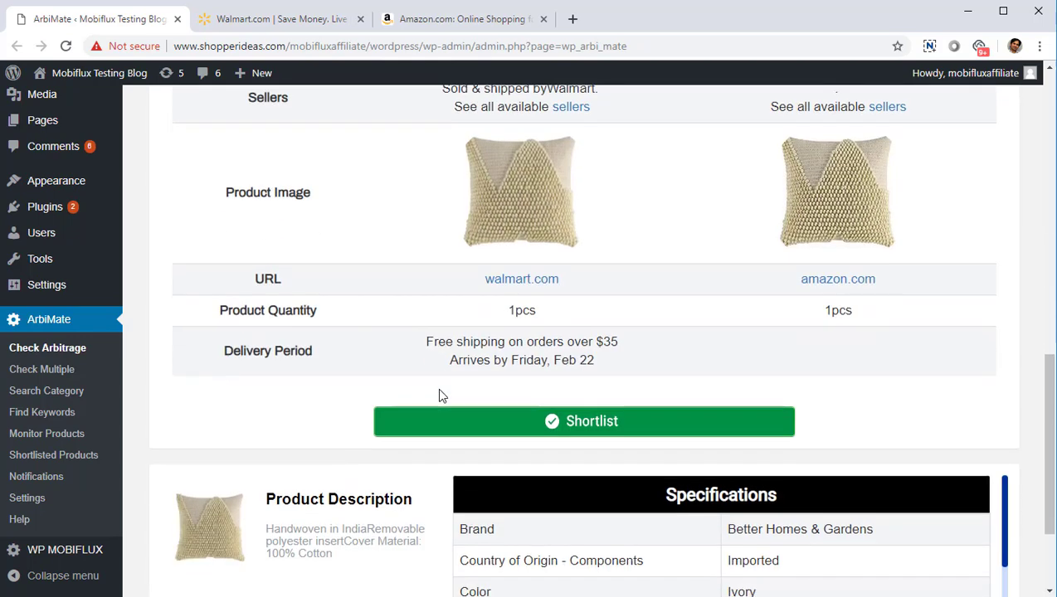
{"action": "scroll", "coordinate": [439, 395], "scroll_direction": "down", "scroll_amount": 1}
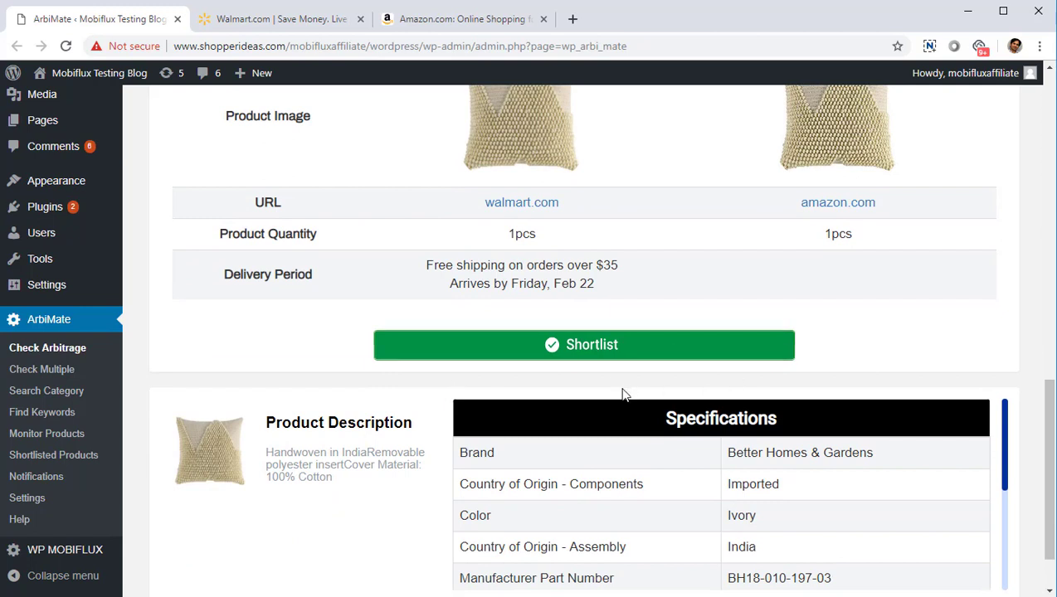
Step: Open the pillow's Walmart product page and check its 19.98 price
{"action": "left_click", "coordinate": [554, 204], "text": "ctrl"}
{"action": "left_click", "coordinate": [285, 18]}
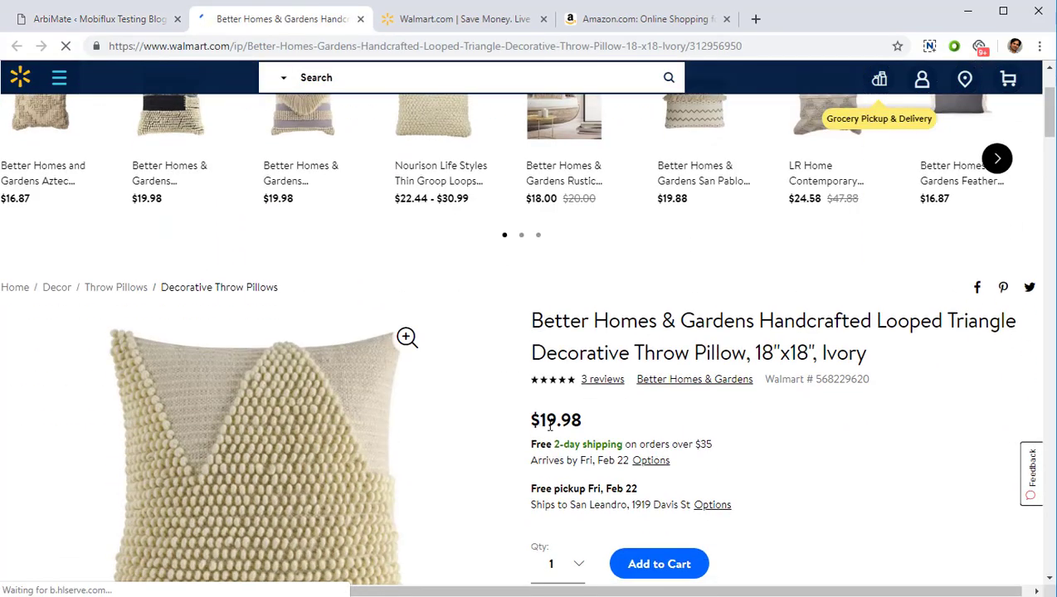
{"action": "double_click", "coordinate": [560, 420]}
{"action": "left_click", "coordinate": [122, 25]}
Step: Open the pillow's Amazon listing and show all new buying options from $31.72
{"action": "left_click", "coordinate": [836, 204], "text": "ctrl"}
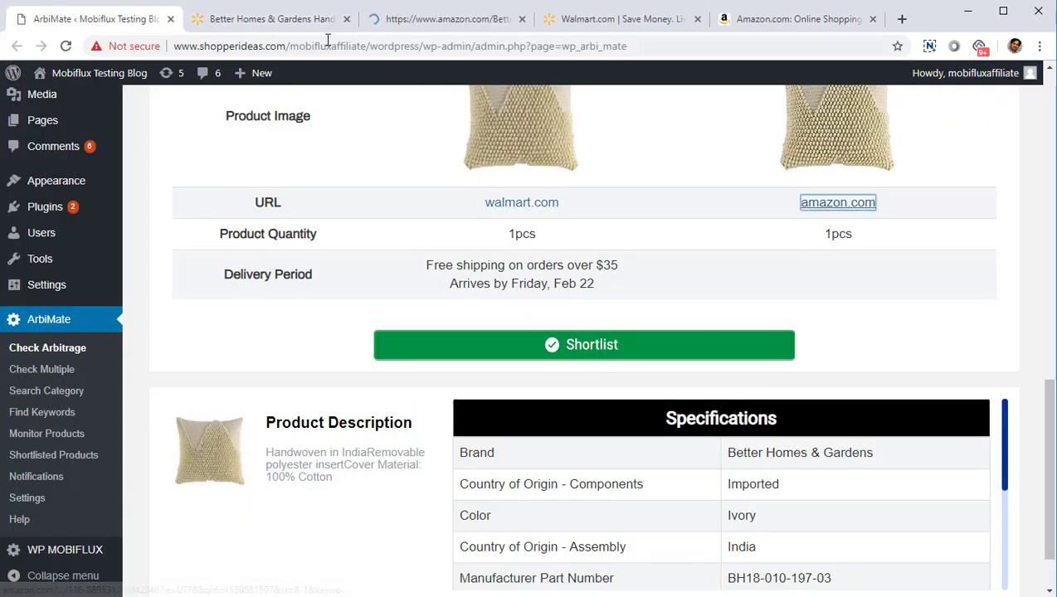
{"action": "left_click", "coordinate": [349, 18]}
{"action": "left_click", "coordinate": [292, 21]}
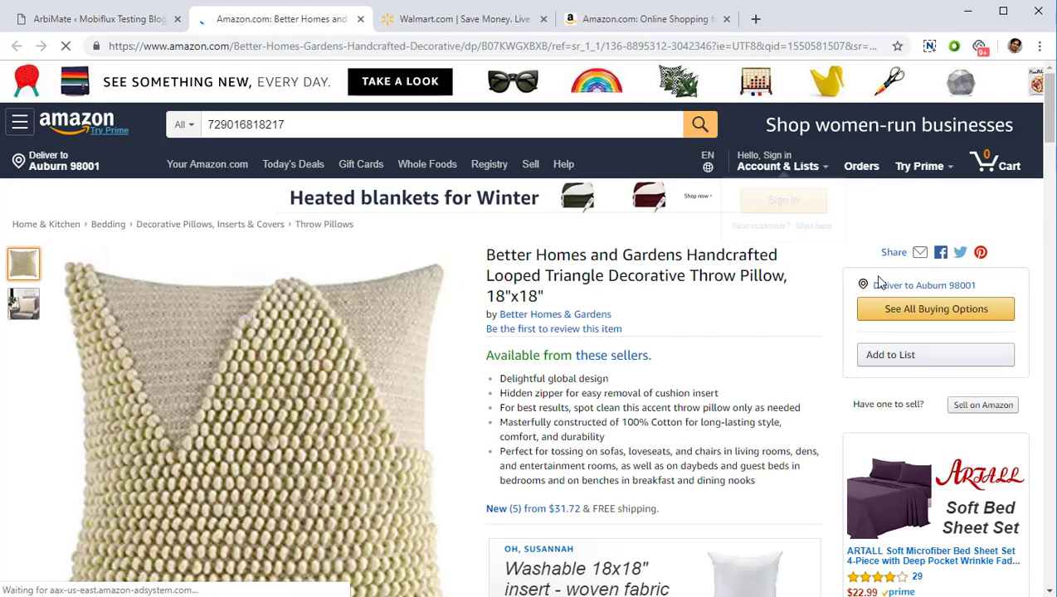
{"action": "left_click", "coordinate": [900, 312]}
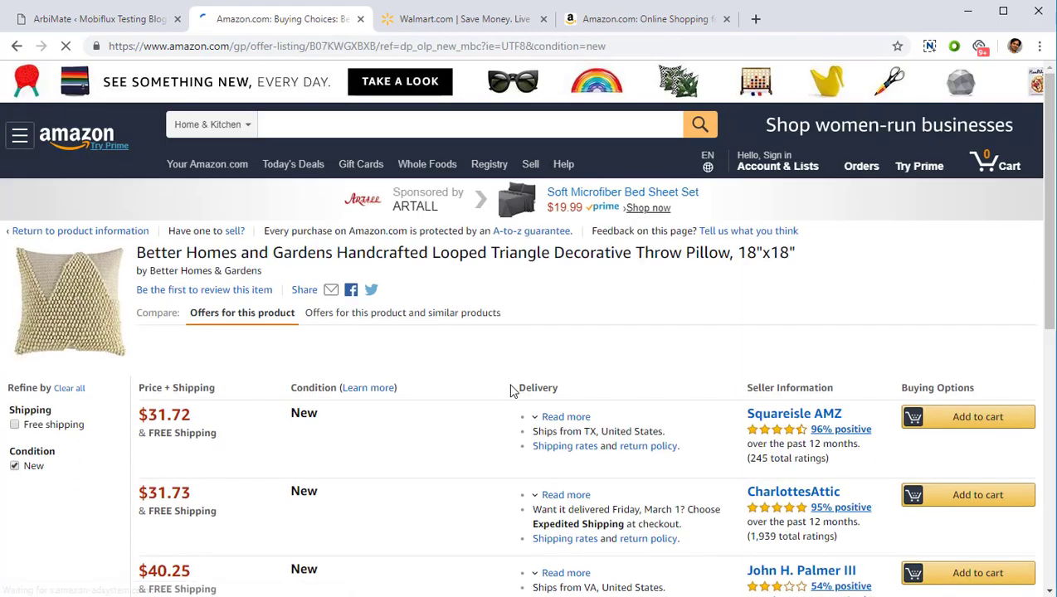
{"action": "scroll", "coordinate": [512, 390], "scroll_direction": "down", "scroll_amount": 3}
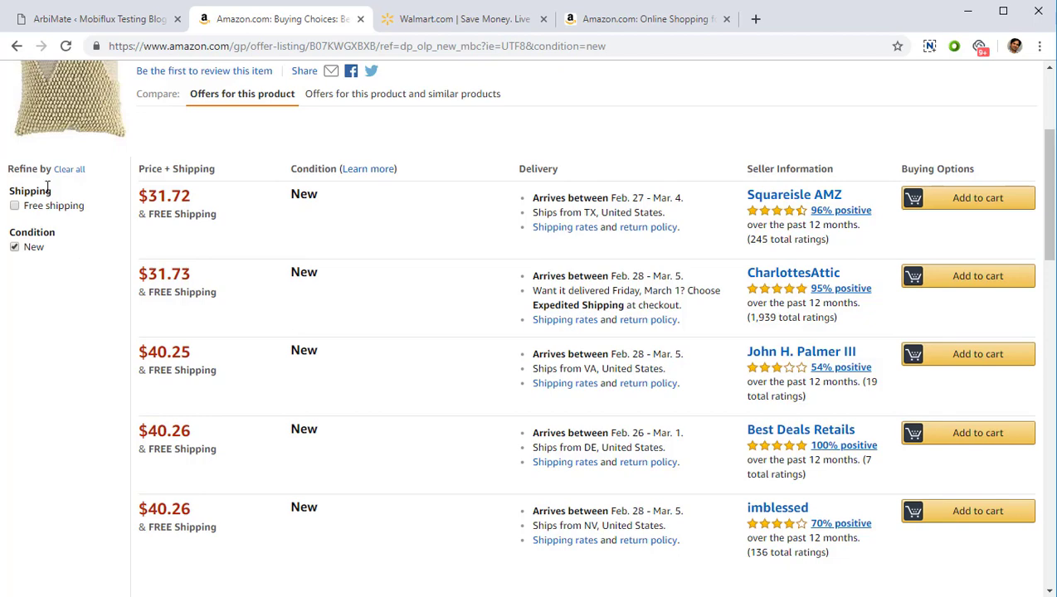
Step: Review the PJ Masks Light Up Racer result: $10.49 Walmart price, -$1.21 margin
{"action": "left_click", "coordinate": [75, 23]}
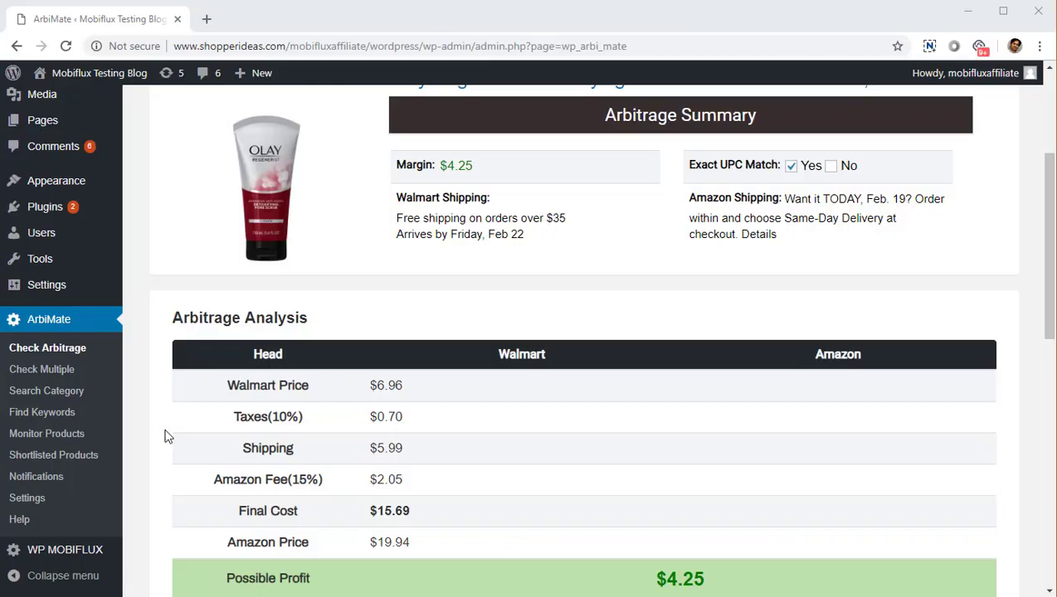
{"action": "scroll", "coordinate": [58, 365], "scroll_direction": "down", "scroll_amount": 3}
{"action": "scroll", "coordinate": [67, 413], "scroll_direction": "down", "scroll_amount": 3}
{"action": "scroll", "coordinate": [349, 439], "scroll_direction": "up", "scroll_amount": 10}
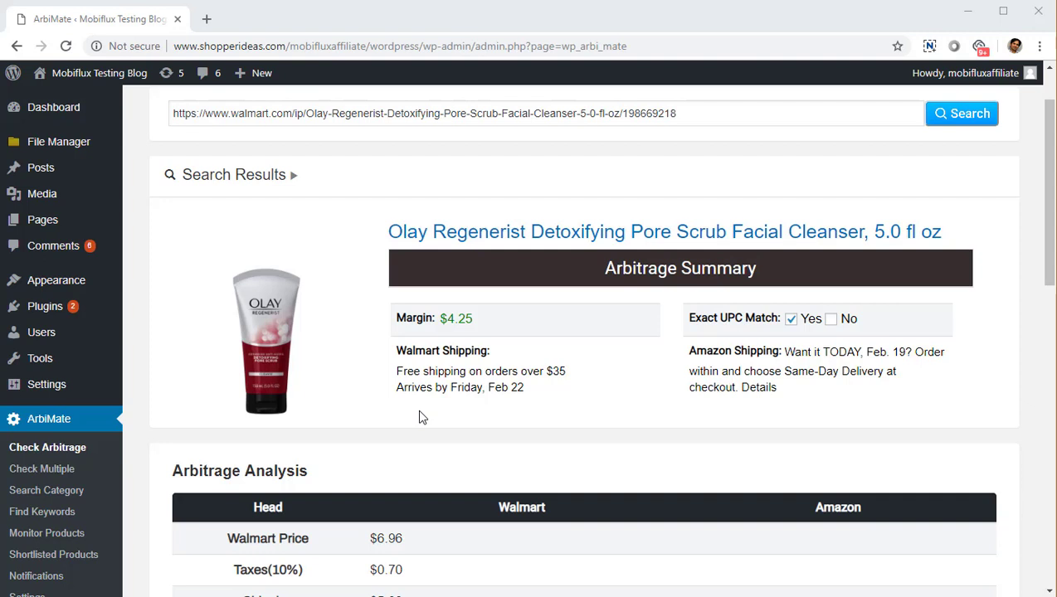
{"action": "scroll", "coordinate": [419, 423], "scroll_direction": "down", "scroll_amount": 1}
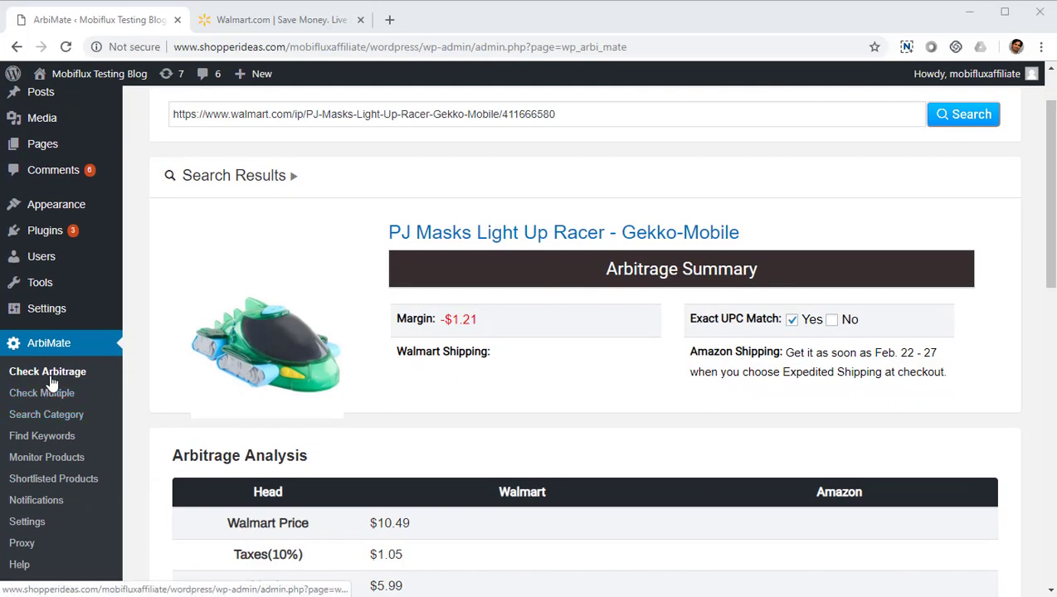
{"action": "scroll", "coordinate": [49, 381], "scroll_direction": "up", "scroll_amount": 1}
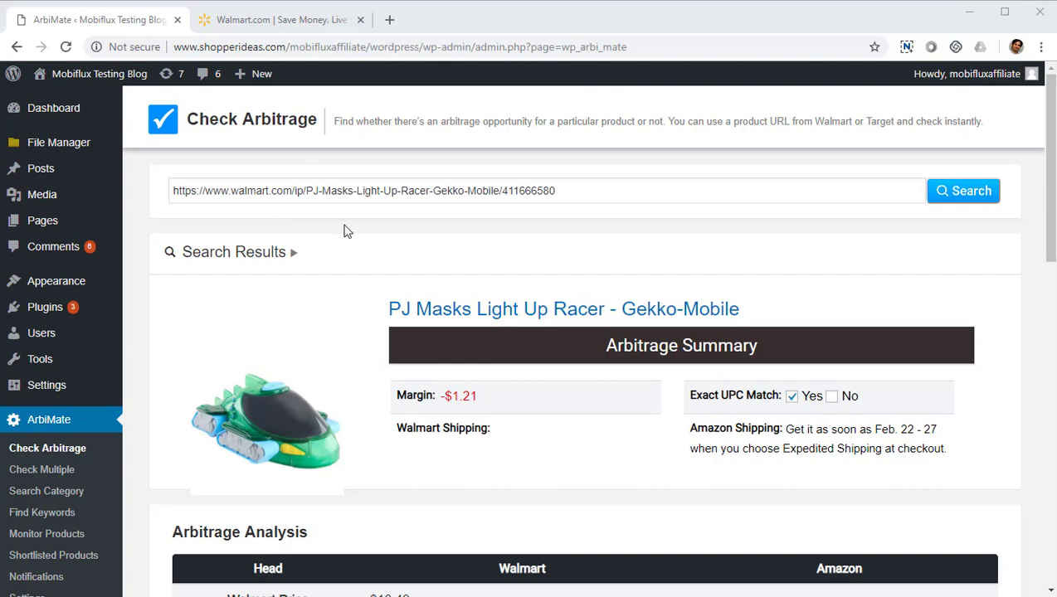
{"action": "left_click", "coordinate": [309, 25]}
{"action": "scroll", "coordinate": [316, 225], "scroll_direction": "down", "scroll_amount": 15}
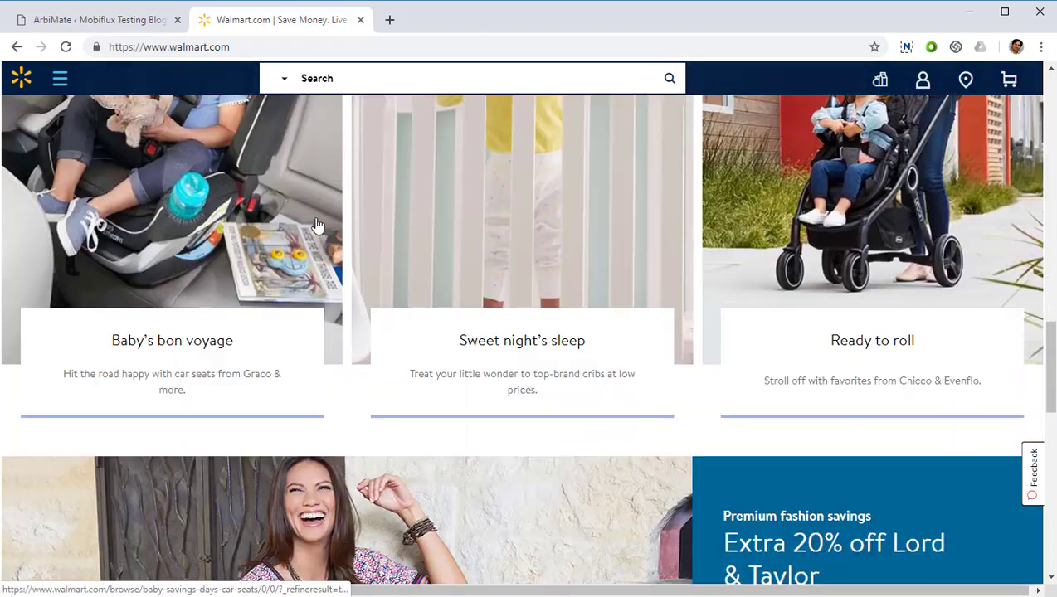
{"action": "scroll", "coordinate": [316, 225], "scroll_direction": "down", "scroll_amount": 10}
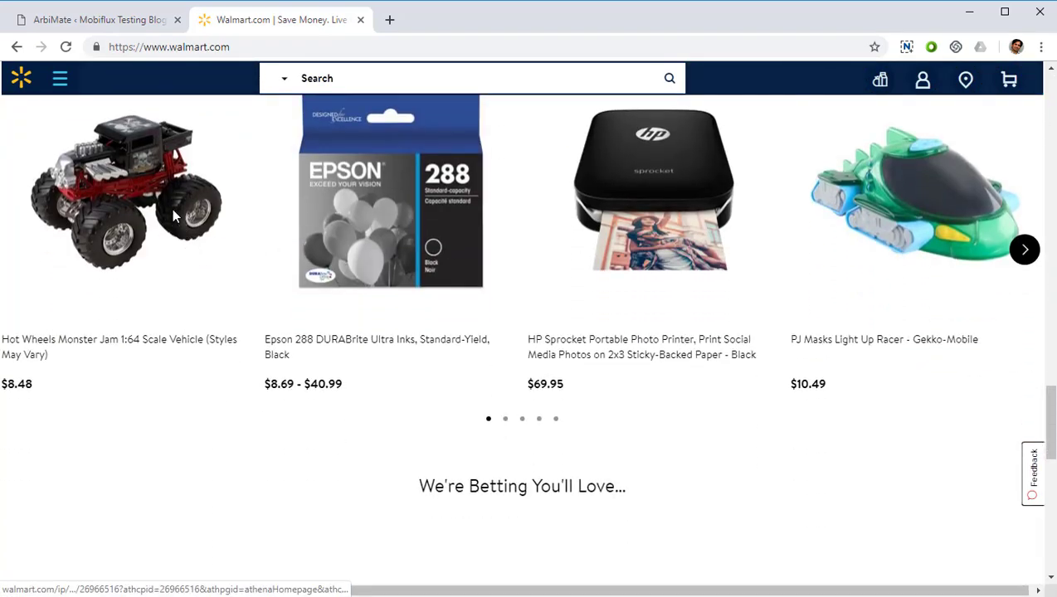
{"action": "left_click", "coordinate": [172, 216]}
{"action": "left_click", "coordinate": [282, 45]}
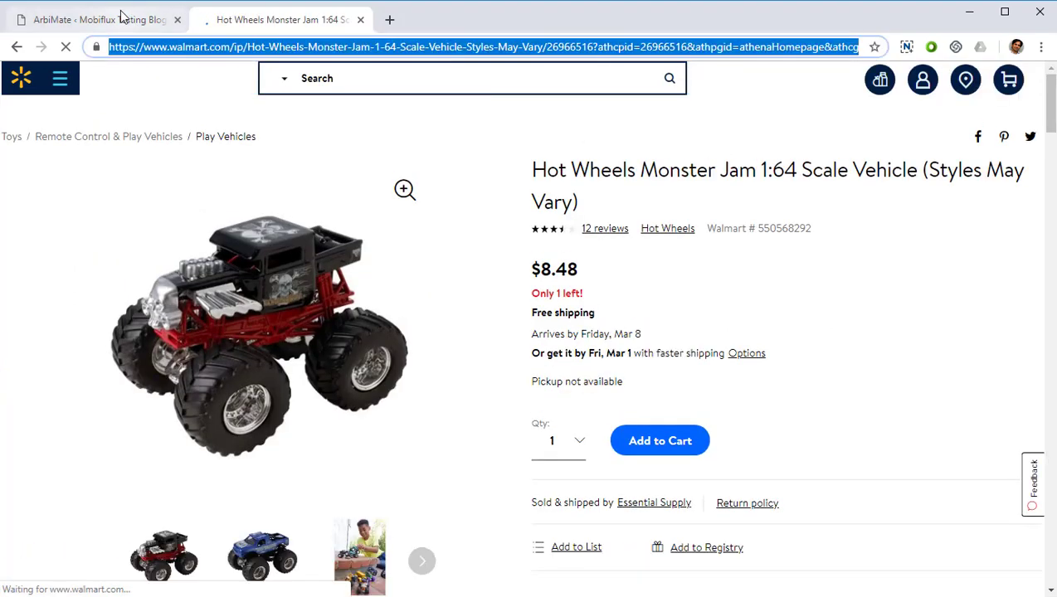
{"action": "left_click", "coordinate": [152, 22]}
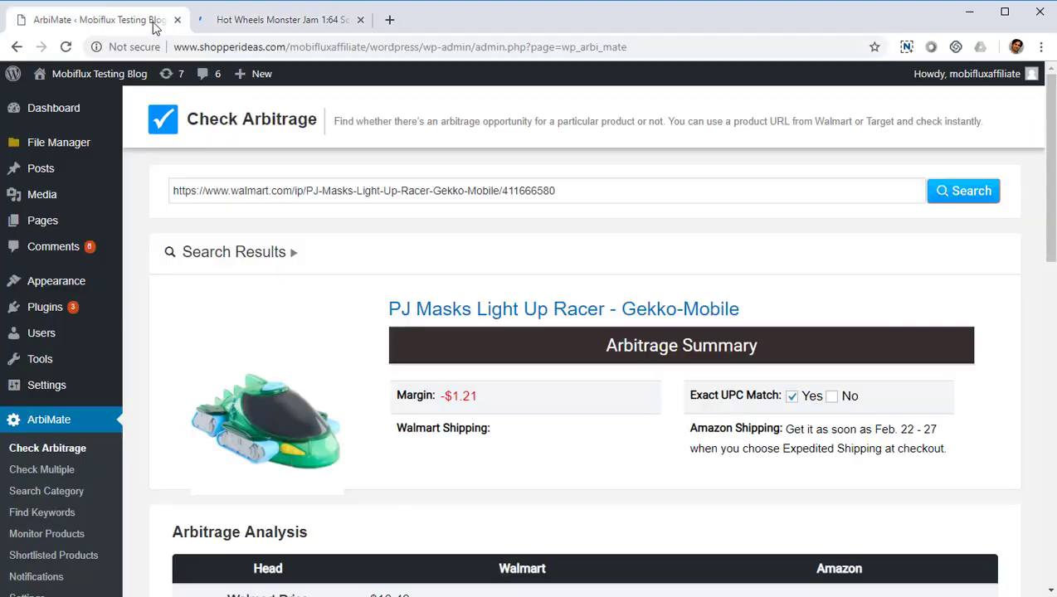
{"action": "left_click", "coordinate": [559, 193]}
{"action": "key", "text": "ctrl+a"}
{"action": "key", "text": "ctrl+v"}
{"action": "left_click", "coordinate": [941, 197]}
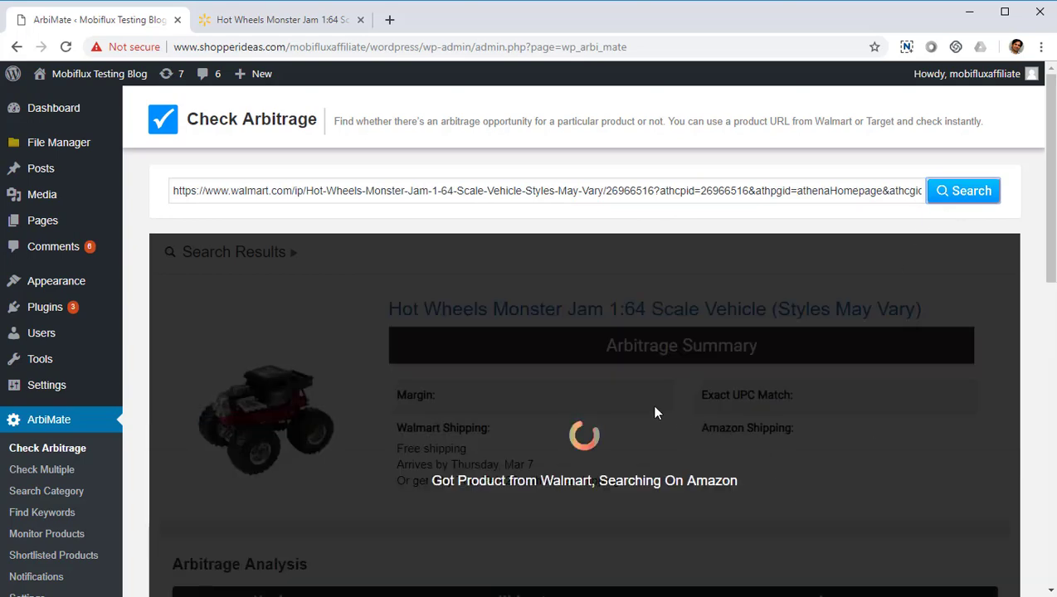
{"action": "scroll", "coordinate": [684, 413], "scroll_direction": "down", "scroll_amount": 2}
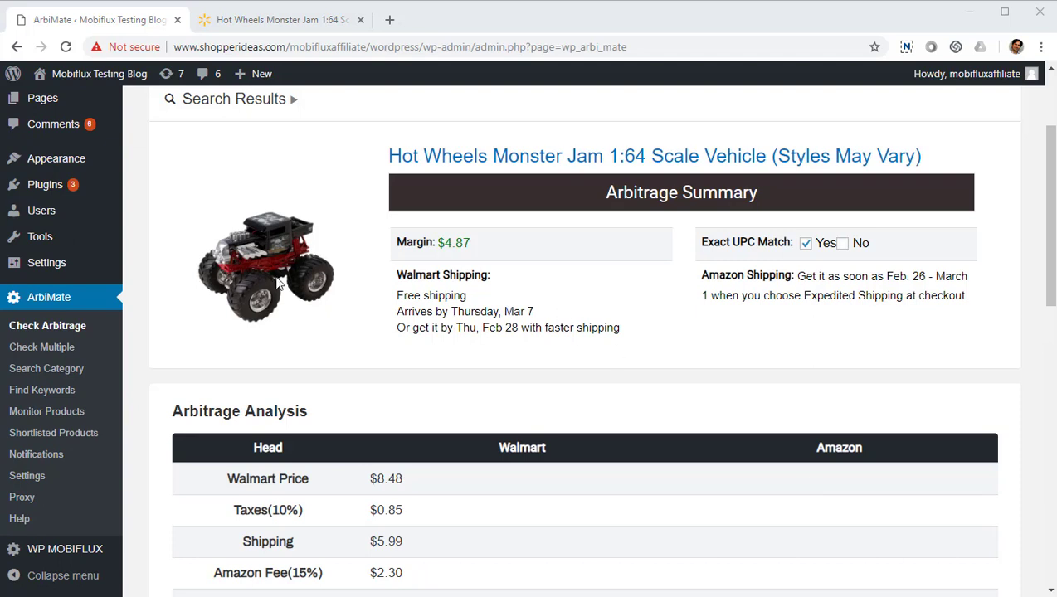
{"action": "mouse_move", "coordinate": [425, 242]}
{"action": "left_mouse_down"}
{"action": "mouse_move", "coordinate": [486, 250]}
{"action": "mouse_move", "coordinate": [415, 247]}
{"action": "left_mouse_up"}
{"action": "left_click", "coordinate": [467, 266]}
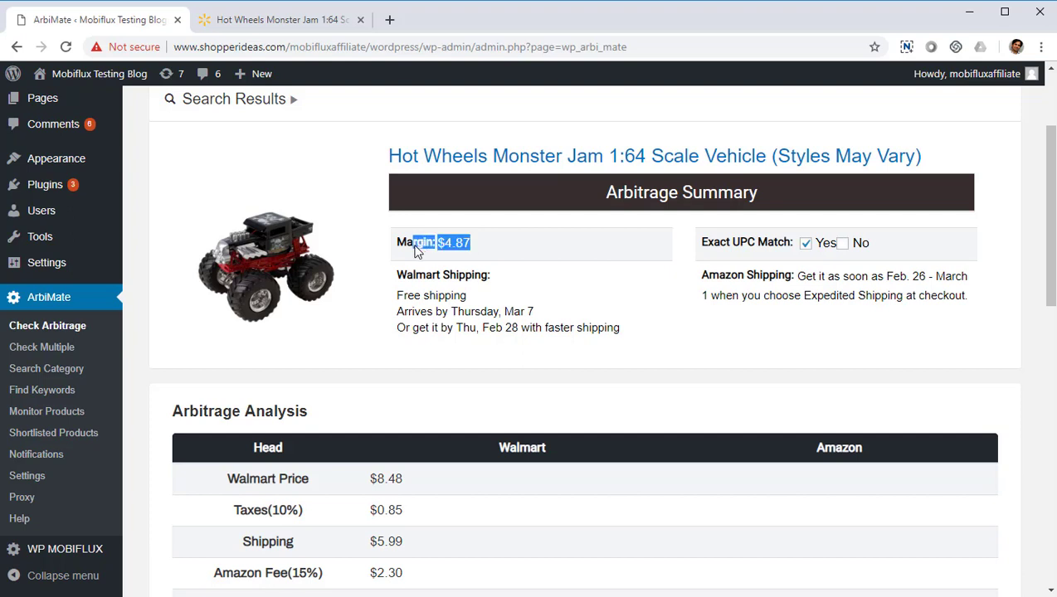
{"action": "left_click", "coordinate": [472, 274]}
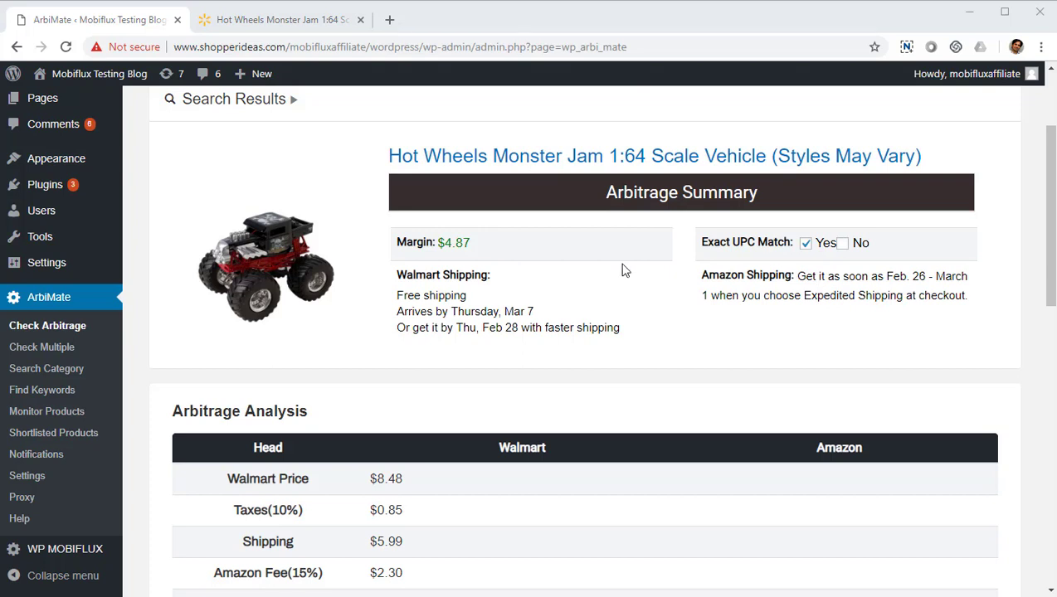
{"action": "scroll", "coordinate": [624, 270], "scroll_direction": "down", "scroll_amount": 1}
{"action": "scroll", "coordinate": [580, 305], "scroll_direction": "down", "scroll_amount": 1}
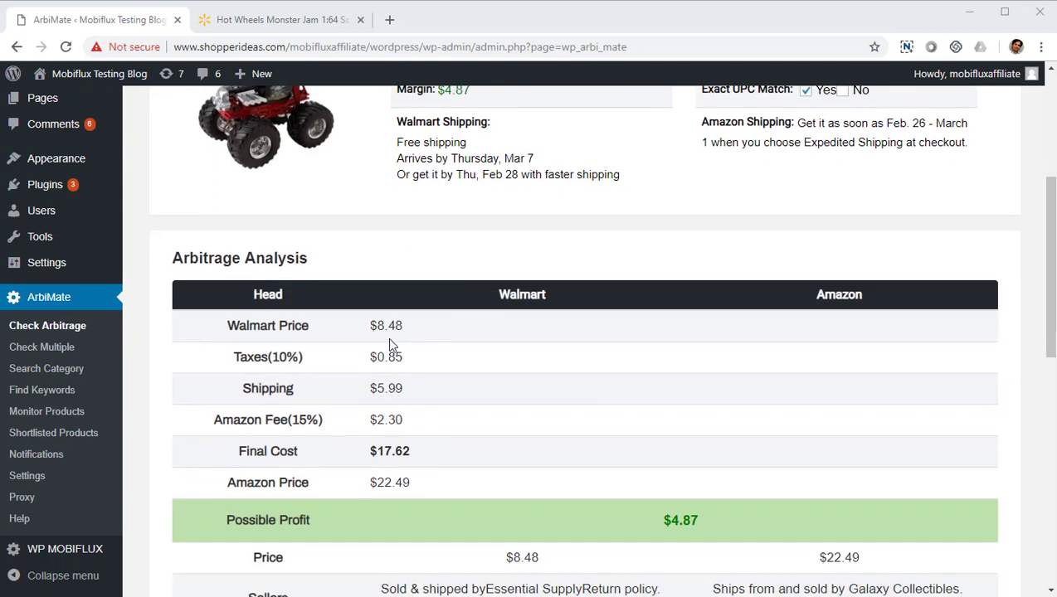
{"action": "left_click_drag", "start_coordinate": [311, 335], "coordinate": [439, 326]}
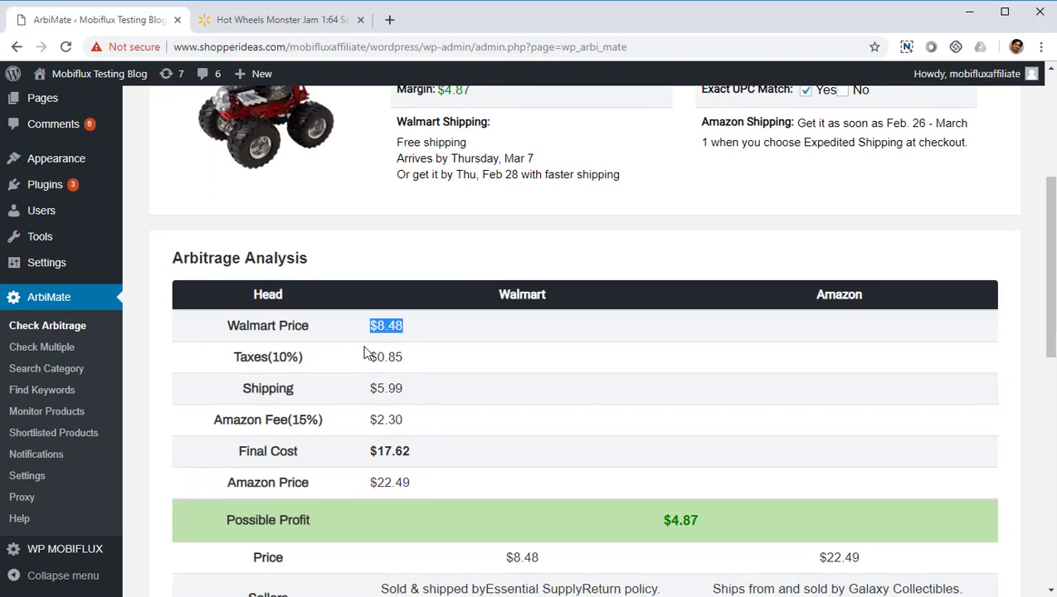
{"action": "scroll", "coordinate": [374, 349], "scroll_direction": "down", "scroll_amount": 2}
{"action": "left_click_drag", "start_coordinate": [355, 208], "coordinate": [407, 205]}
{"action": "left_click_drag", "start_coordinate": [352, 240], "coordinate": [410, 245]}
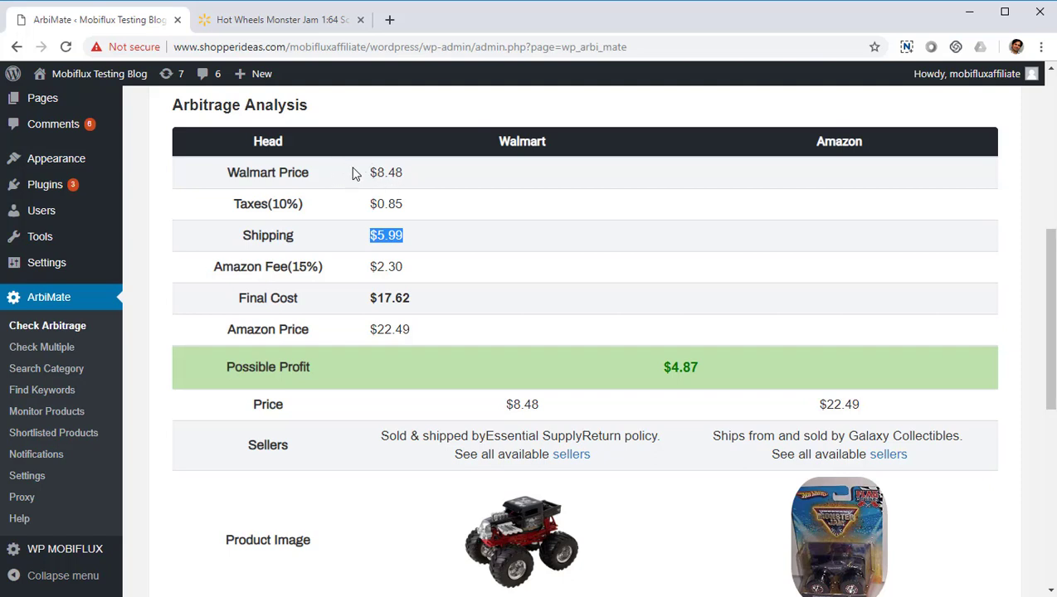
{"action": "left_click_drag", "start_coordinate": [357, 173], "coordinate": [418, 280]}
{"action": "left_click", "coordinate": [357, 276]}
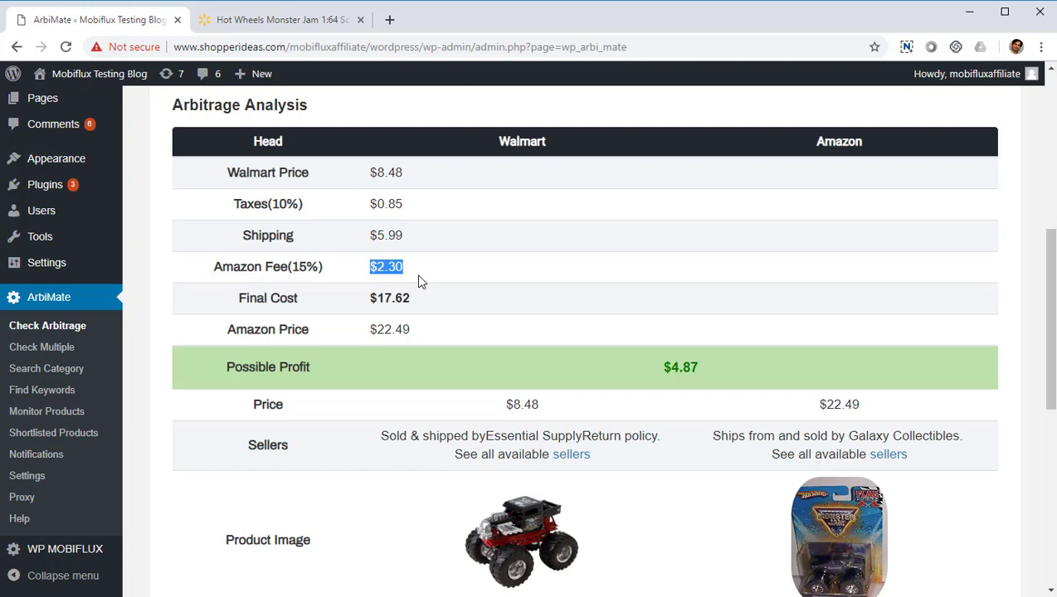
{"action": "left_click", "coordinate": [420, 282]}
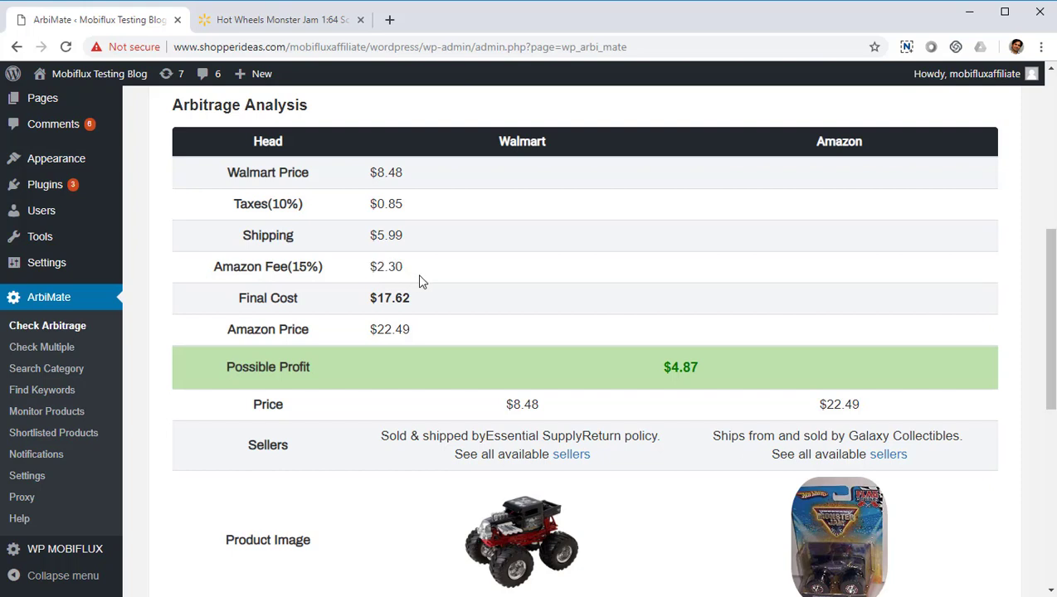
{"action": "left_click", "coordinate": [358, 290]}
{"action": "left_click_drag", "start_coordinate": [331, 291], "coordinate": [418, 313]}
{"action": "left_click_drag", "start_coordinate": [370, 176], "coordinate": [371, 298]}
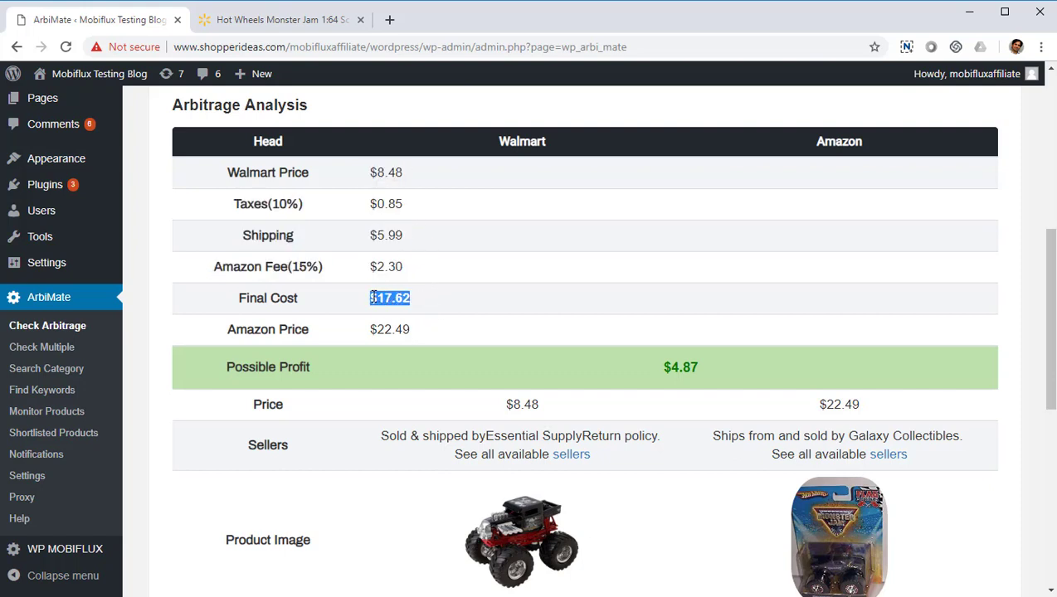
{"action": "left_click_drag", "start_coordinate": [357, 340], "coordinate": [409, 349]}
{"action": "left_click", "coordinate": [375, 349]}
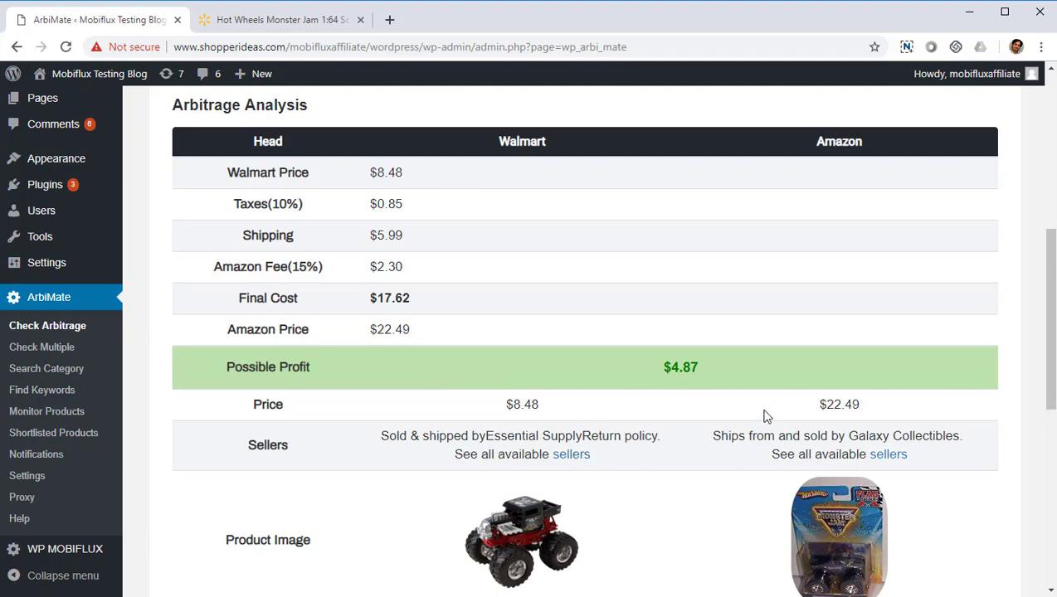
{"action": "scroll", "coordinate": [776, 386], "scroll_direction": "up", "scroll_amount": 3}
{"action": "scroll", "coordinate": [790, 396], "scroll_direction": "down", "scroll_amount": 6}
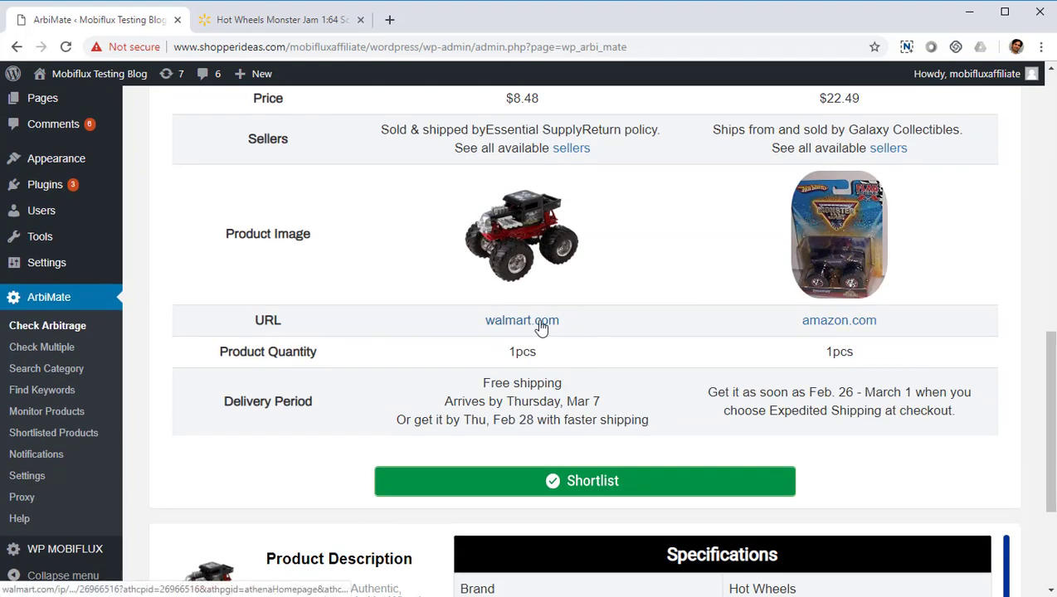
Step: Open the truck's matching Amazon listing in a new tab next to the Walmart page
{"action": "left_click", "coordinate": [535, 326]}
{"action": "left_click", "coordinate": [846, 324]}
{"action": "left_click", "coordinate": [449, 25]}
{"action": "scroll", "coordinate": [589, 259], "scroll_direction": "down", "scroll_amount": 2}
Step: Check the Amazon Hot Wheels listing's $22.49 price and title, then return to Walmart's $8.48 listing
{"action": "left_click", "coordinate": [585, 133]}
{"action": "left_click", "coordinate": [287, 28]}
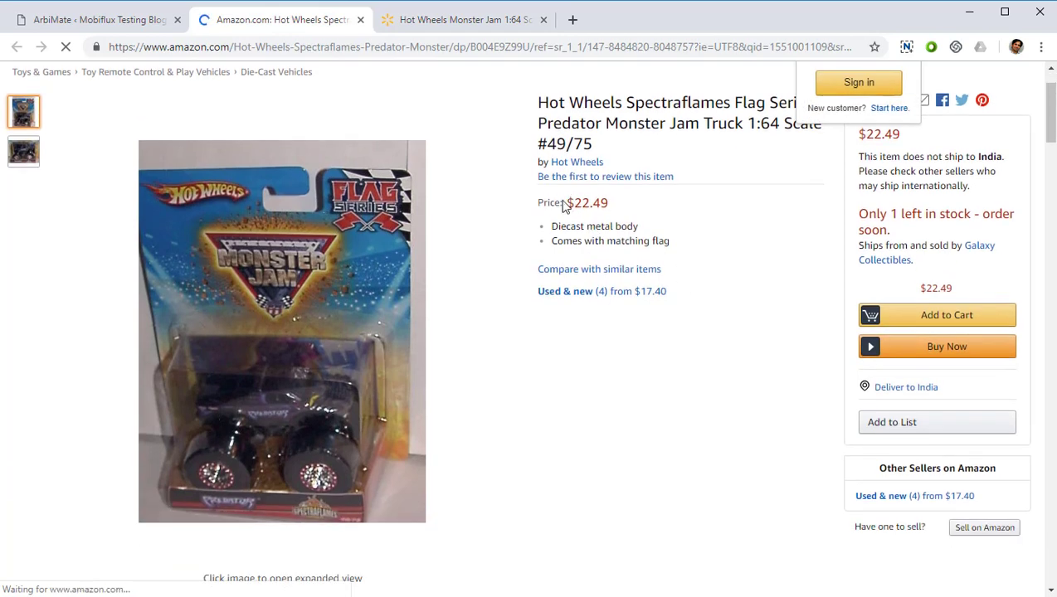
{"action": "left_click_drag", "start_coordinate": [562, 206], "coordinate": [614, 208]}
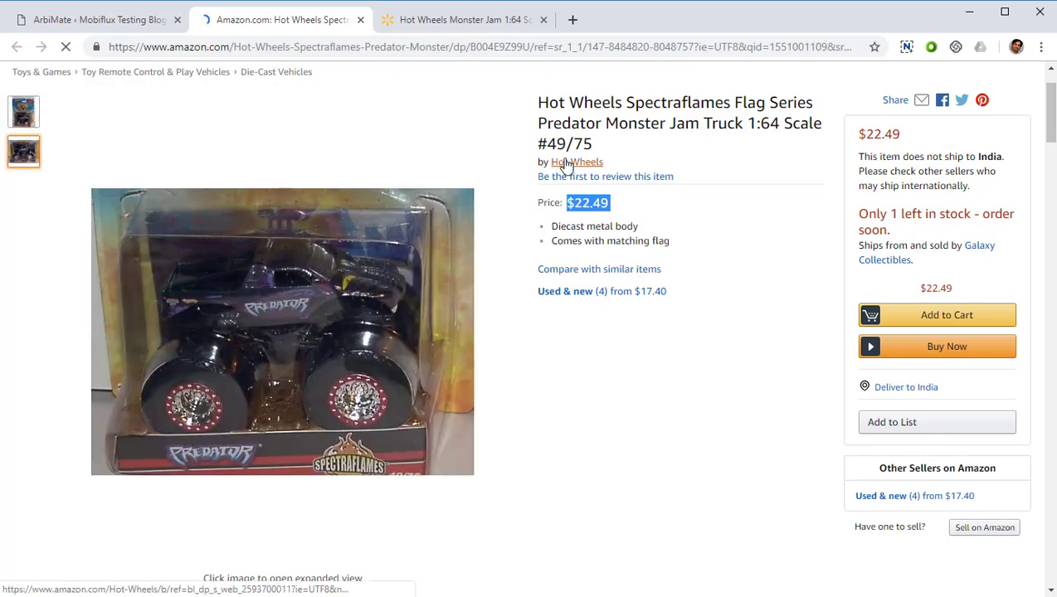
{"action": "left_click_drag", "start_coordinate": [571, 102], "coordinate": [661, 122]}
{"action": "left_click", "coordinate": [661, 122]}
{"action": "left_click", "coordinate": [402, 26]}
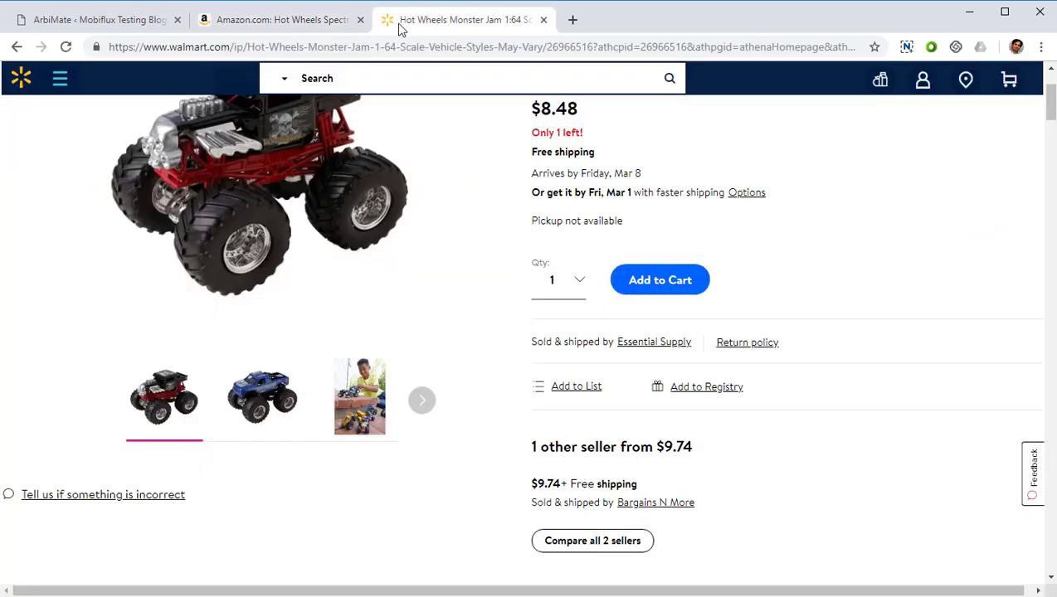
{"action": "left_click", "coordinate": [62, 27]}
{"action": "scroll", "coordinate": [408, 326], "scroll_direction": "up", "scroll_amount": 3}
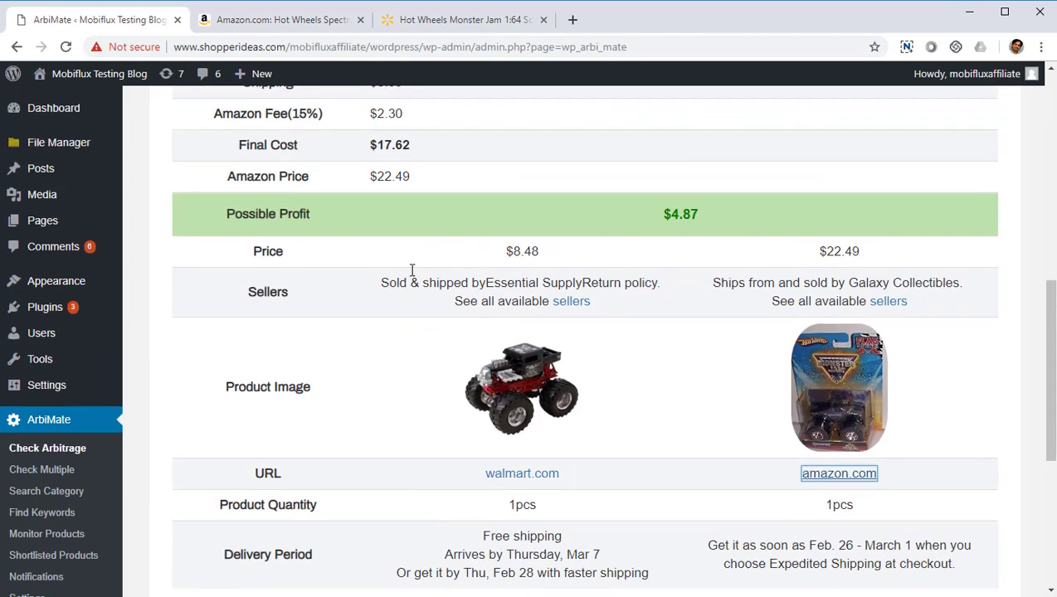
{"action": "scroll", "coordinate": [594, 308], "scroll_direction": "up", "scroll_amount": 1}
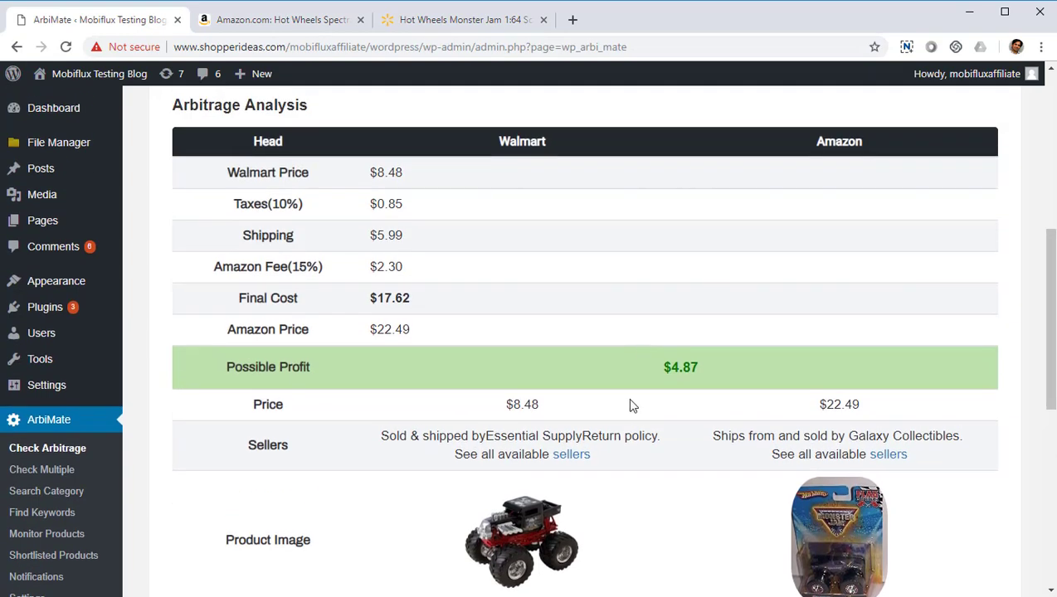
{"action": "scroll", "coordinate": [695, 413], "scroll_direction": "up", "scroll_amount": 1}
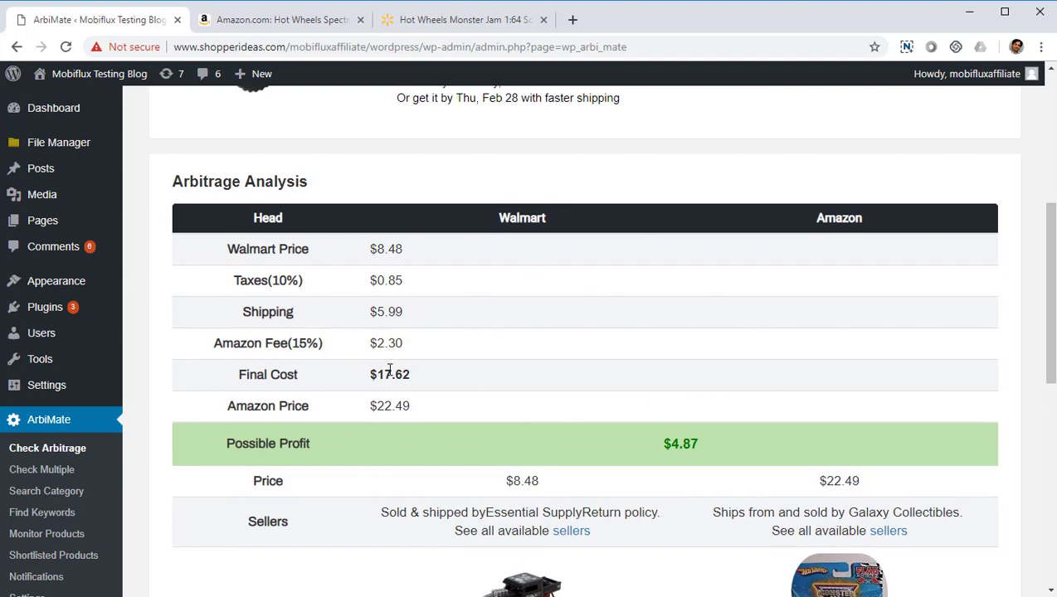
{"action": "left_click", "coordinate": [448, 18]}
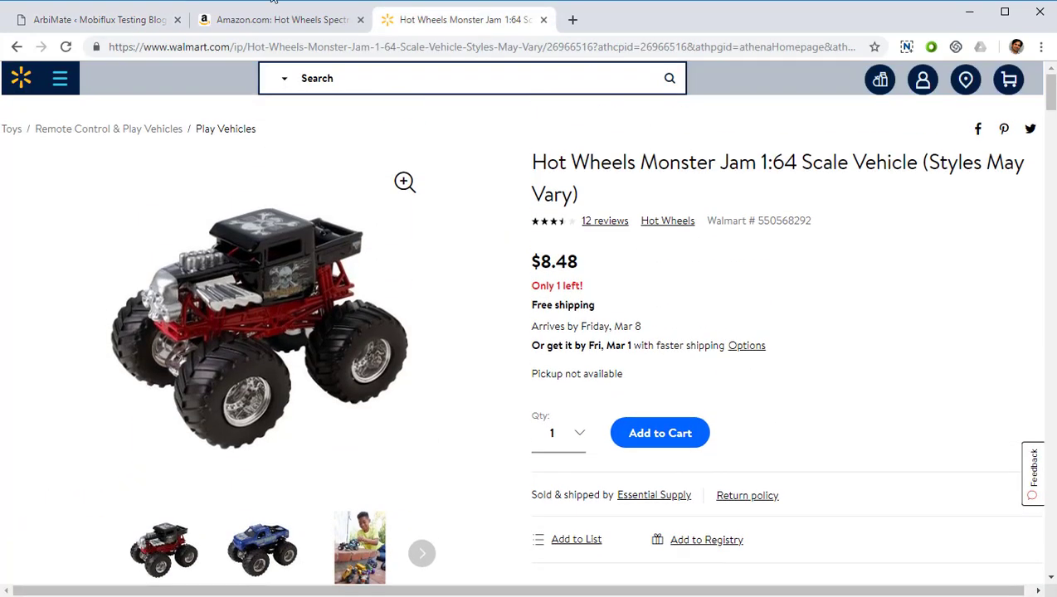
{"action": "left_click", "coordinate": [289, 20]}
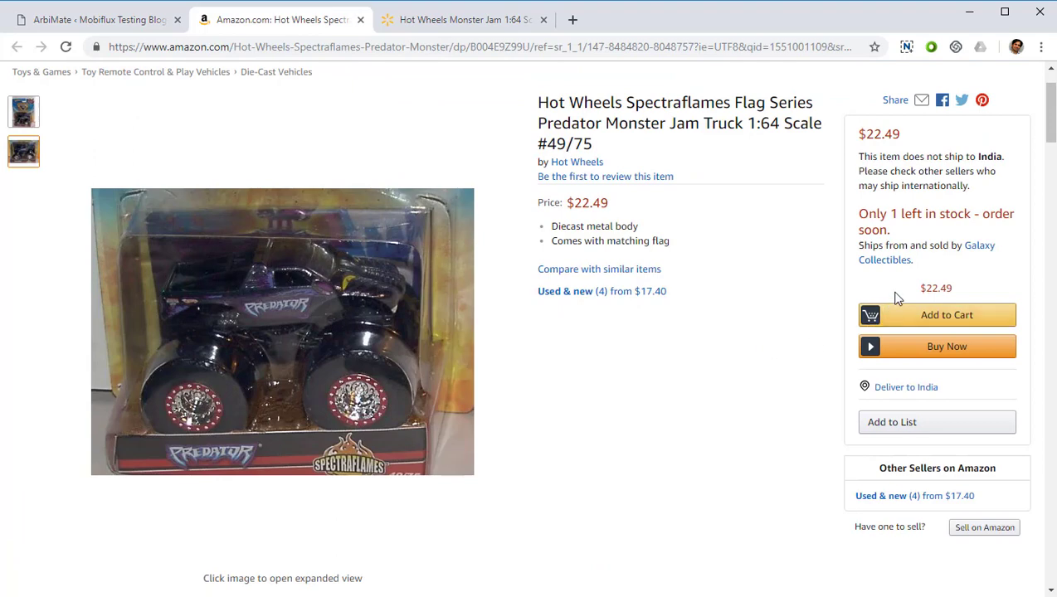
{"action": "left_click_drag", "start_coordinate": [896, 297], "coordinate": [953, 296]}
{"action": "left_click", "coordinate": [971, 297]}
{"action": "left_click_drag", "start_coordinate": [927, 305], "coordinate": [918, 290]}
{"action": "left_click", "coordinate": [101, 25]}
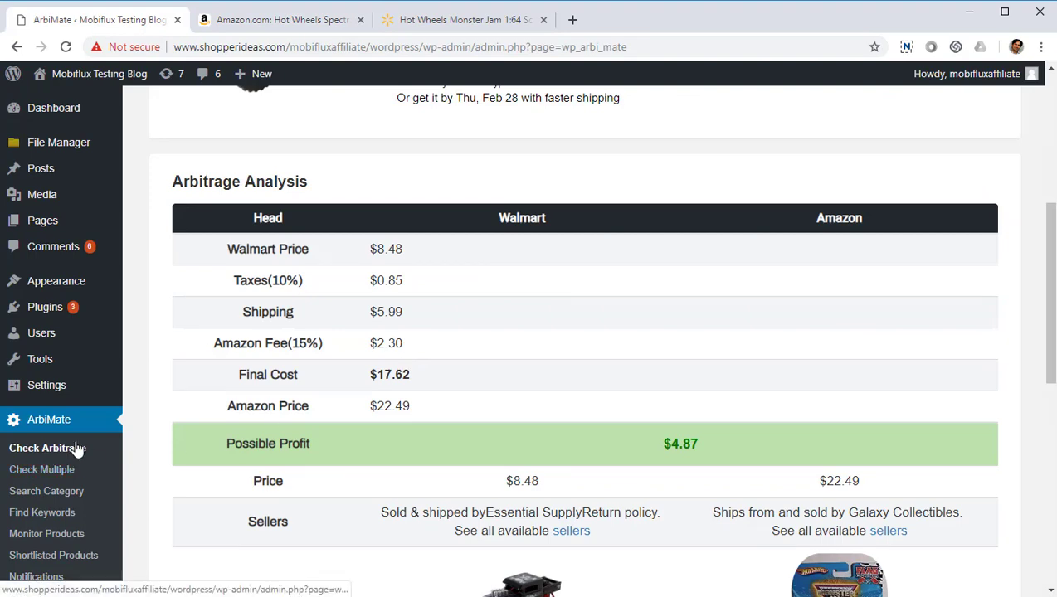
{"action": "scroll", "coordinate": [99, 452], "scroll_direction": "up", "scroll_amount": 4}
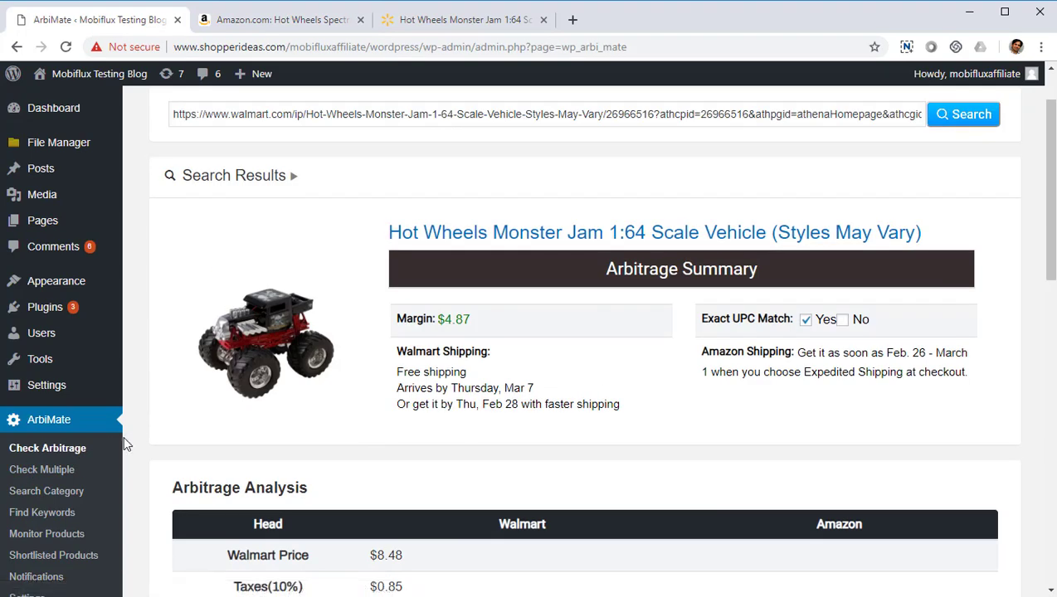
{"action": "scroll", "coordinate": [91, 440], "scroll_direction": "down", "scroll_amount": 1}
{"action": "scroll", "coordinate": [58, 481], "scroll_direction": "up", "scroll_amount": 2}
Step: Put the Ematic tablet link on its own line below the Aveeno link and run Check Multiple
{"action": "left_click", "coordinate": [57, 475]}
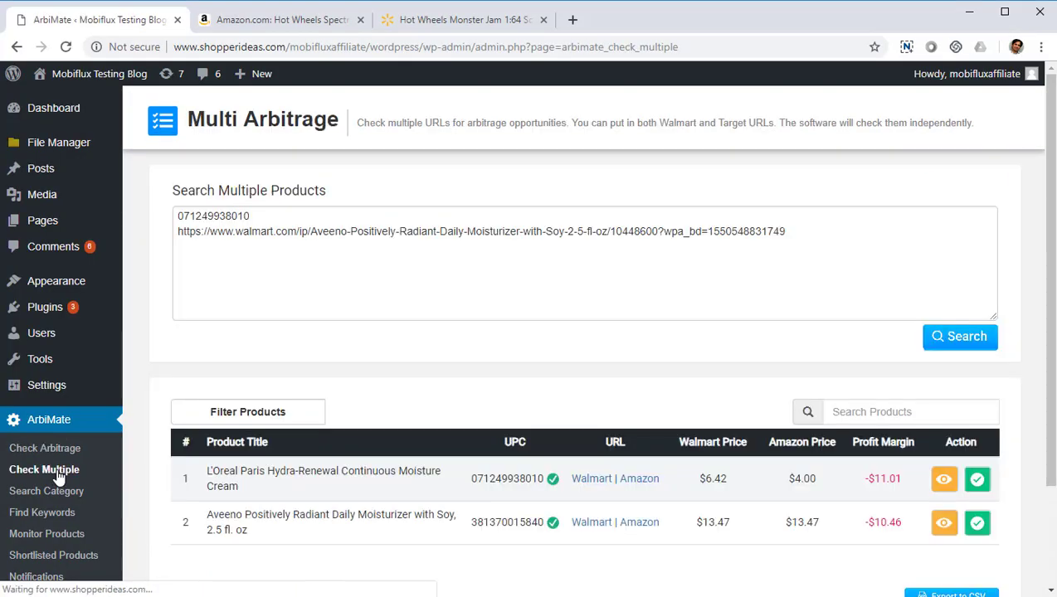
{"action": "left_click_drag", "start_coordinate": [327, 218], "coordinate": [83, 204]}
{"action": "left_click", "coordinate": [280, 241]}
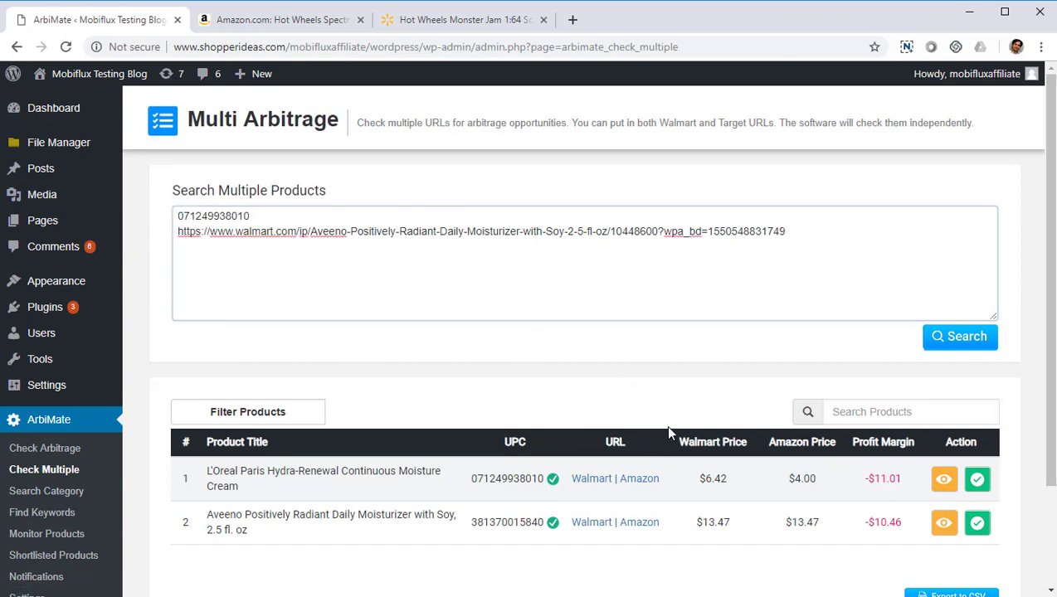
{"action": "left_click", "coordinate": [859, 233]}
{"action": "key", "text": "BackSpace"}
{"action": "key", "text": "BackSpace"}
{"action": "type", "text": "https://www.walmart.com/ip/Ematic-10-16GB-Quad-Core-Tablet-with-Android-7-1-Nougat-Keyboard-Folio-Case-and-Headphones-EGQ235SKBL/56014035?selected=true"}
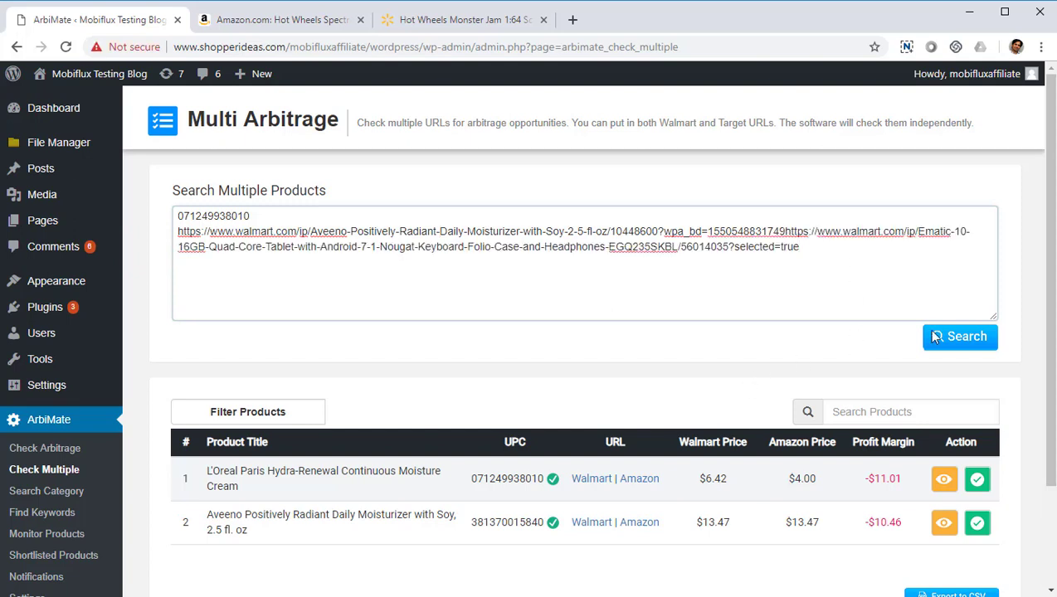
{"action": "left_click", "coordinate": [784, 232]}
{"action": "key", "text": "Return"}
{"action": "left_click", "coordinate": [989, 343]}
Step: Review the multi-check UPCs and margins, including -$0.32, then go to Search Category
{"action": "scroll", "coordinate": [809, 392], "scroll_direction": "down", "scroll_amount": 2}
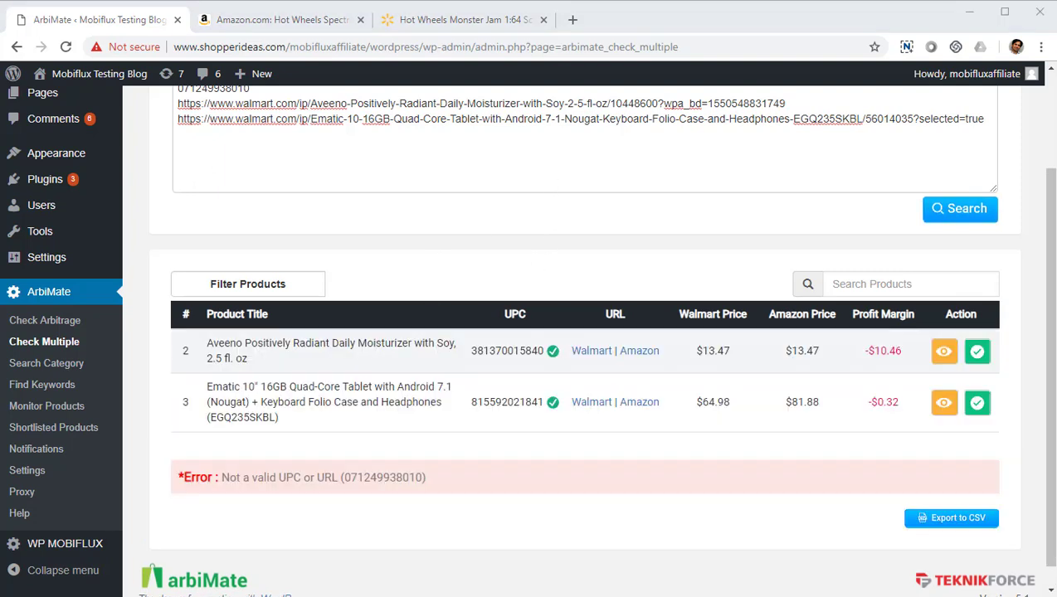
{"action": "left_click_drag", "start_coordinate": [498, 350], "coordinate": [557, 415]}
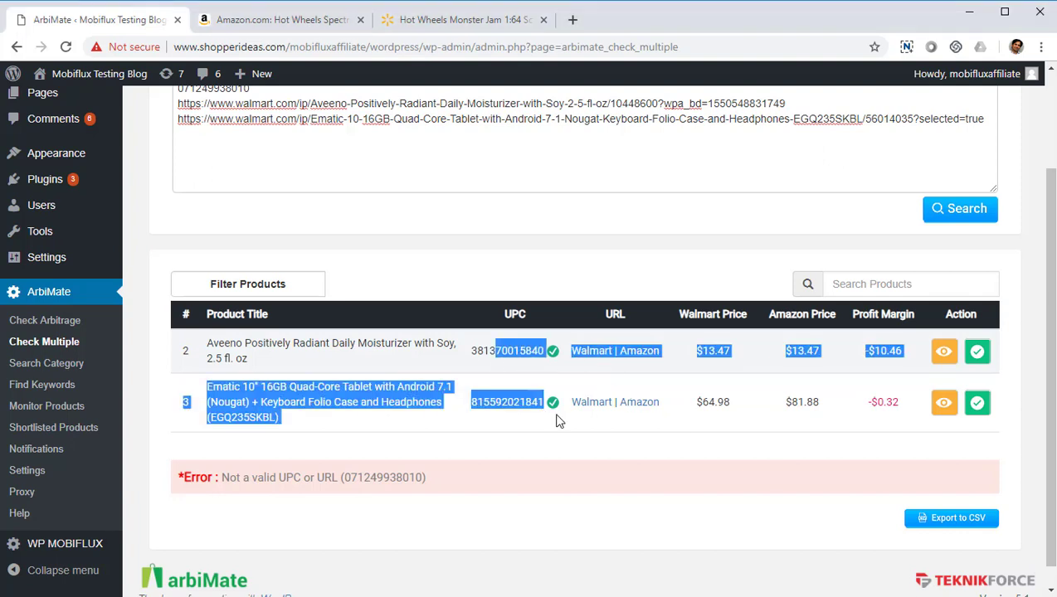
{"action": "left_click", "coordinate": [673, 447]}
{"action": "left_click_drag", "start_coordinate": [873, 351], "coordinate": [893, 352]}
{"action": "left_click", "coordinate": [873, 434]}
{"action": "left_click_drag", "start_coordinate": [881, 403], "coordinate": [894, 404]}
{"action": "left_click", "coordinate": [893, 419]}
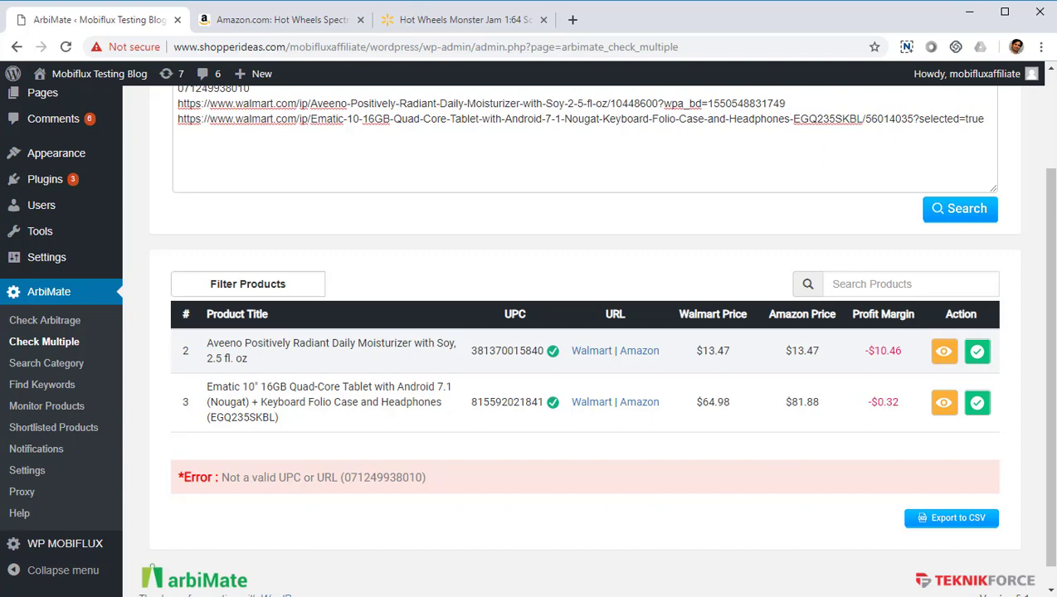
{"action": "left_click", "coordinate": [48, 364]}
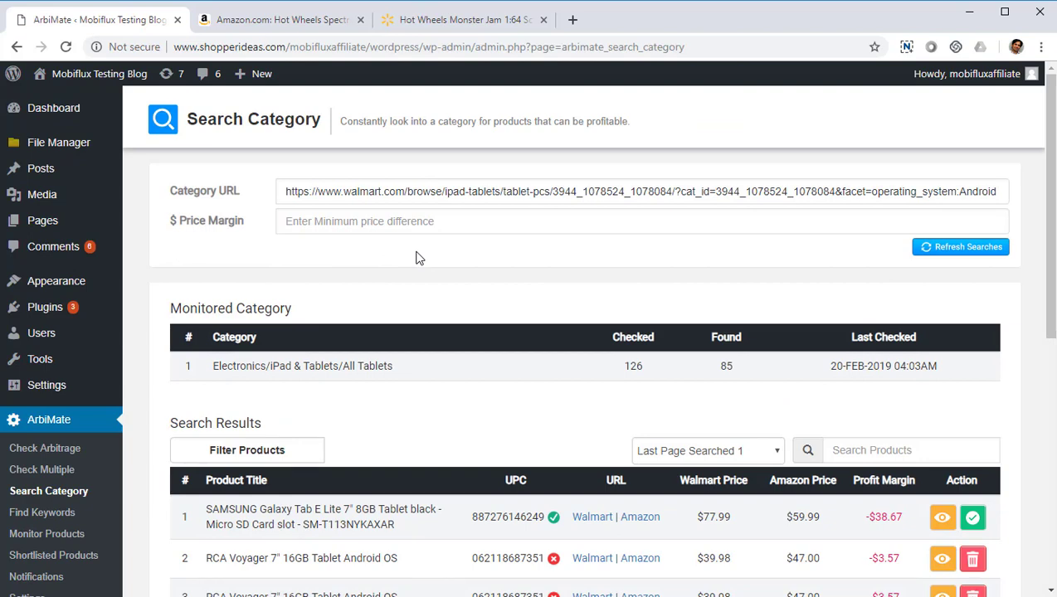
Step: Look through the ten Walmart tablets down to the RCA Galileo Pro at -$98.02, then go to Find Keywords
{"action": "left_click_drag", "start_coordinate": [442, 190], "coordinate": [1034, 197]}
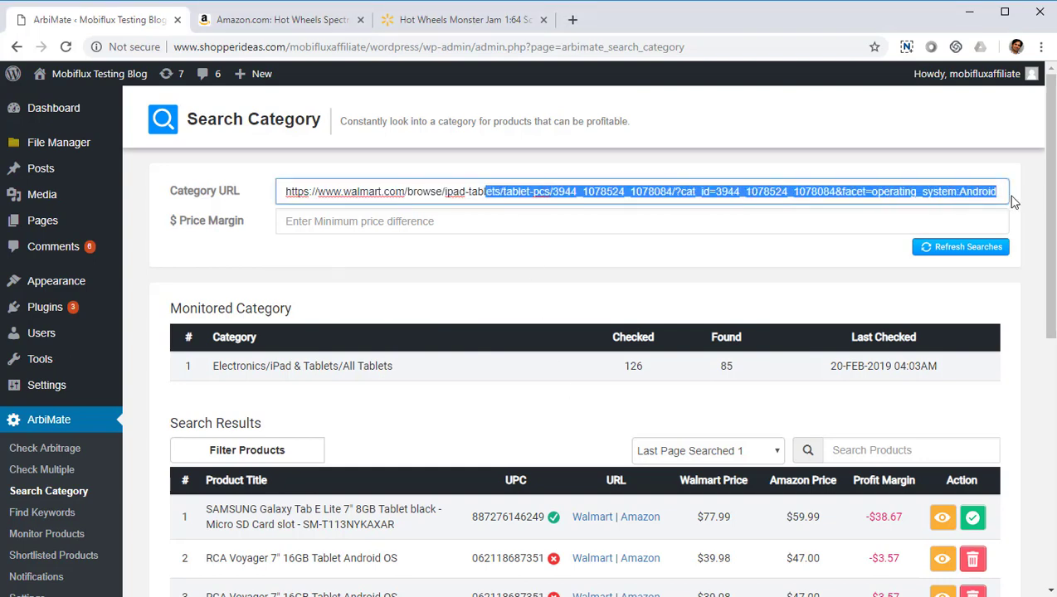
{"action": "scroll", "coordinate": [681, 279], "scroll_direction": "down", "scroll_amount": 5}
{"action": "scroll", "coordinate": [667, 311], "scroll_direction": "down", "scroll_amount": 1}
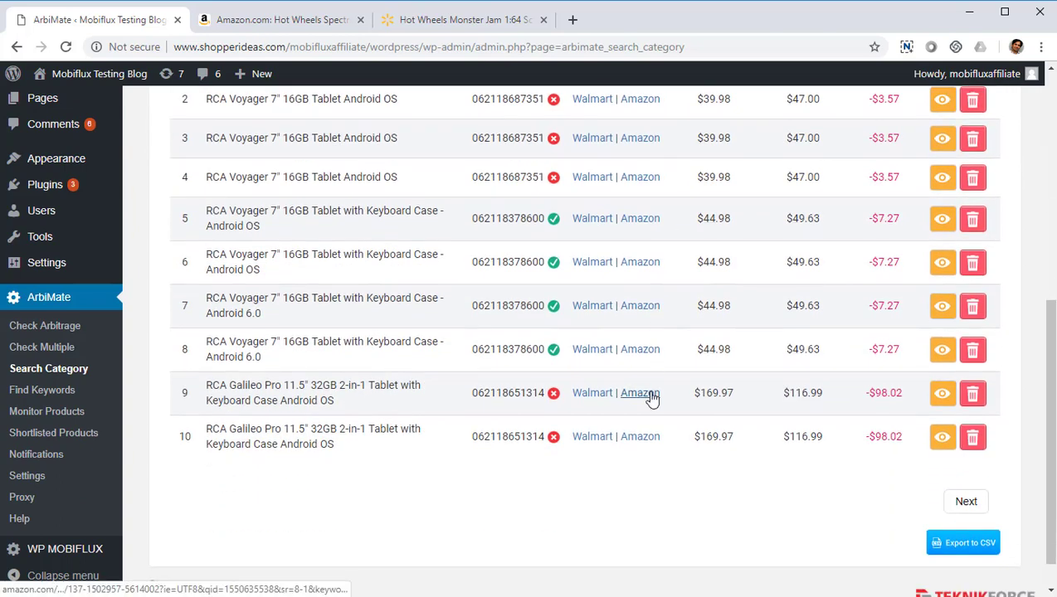
{"action": "scroll", "coordinate": [651, 399], "scroll_direction": "up", "scroll_amount": 2}
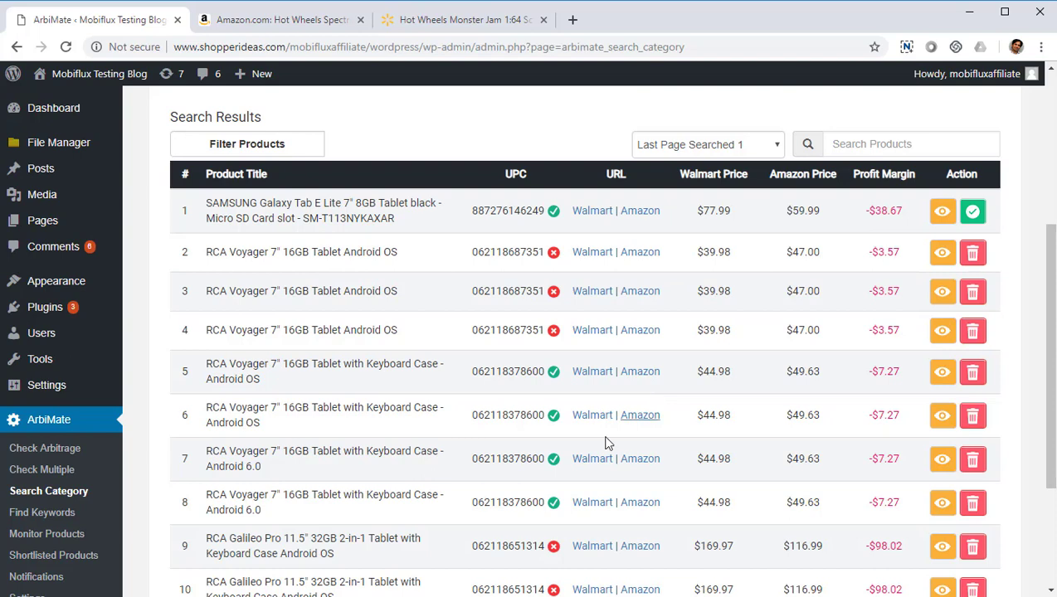
{"action": "left_click", "coordinate": [36, 512]}
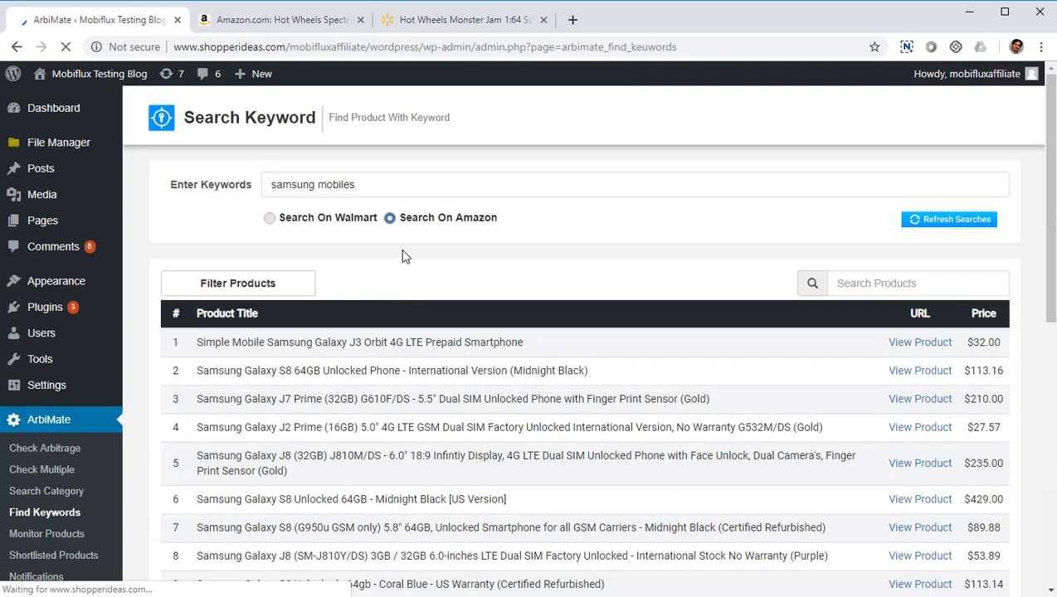
Step: Refresh the 'samsung mobiles' Amazon search to list five products, including a $414.96 Galaxy S8
{"action": "left_click", "coordinate": [439, 178]}
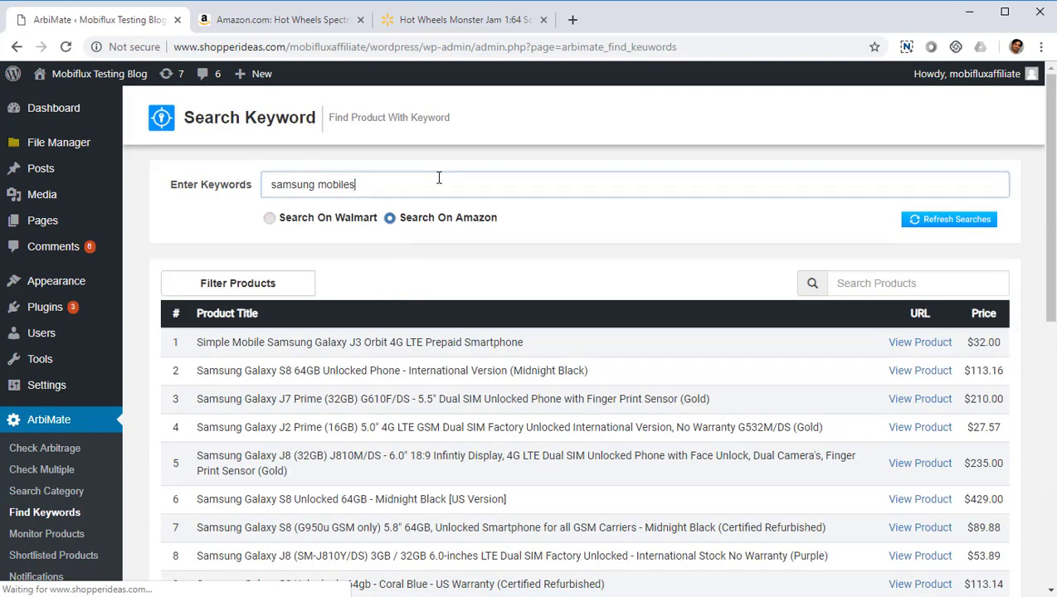
{"action": "triple_click", "coordinate": [394, 176]}
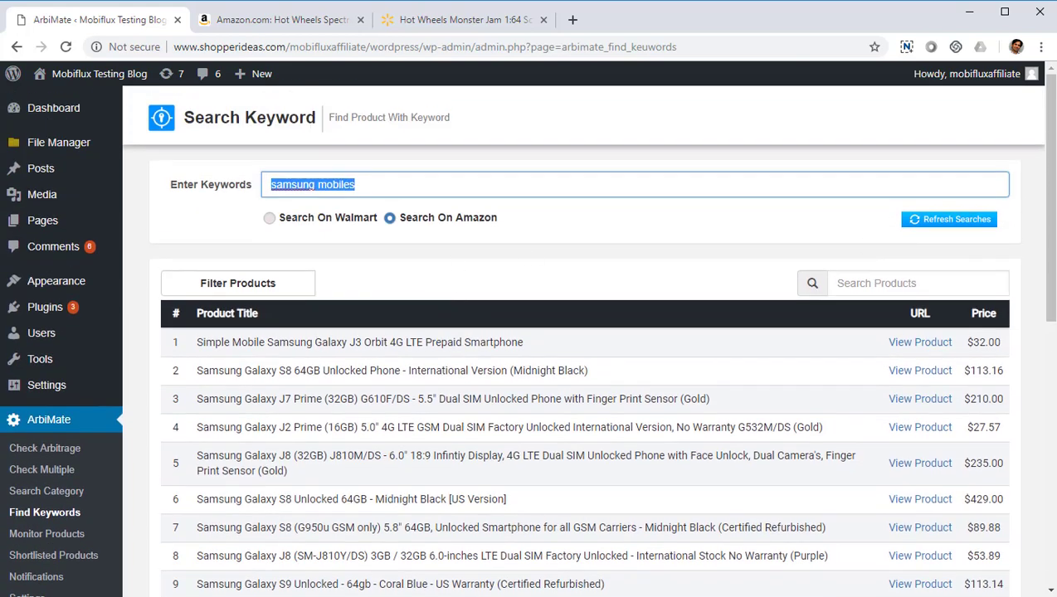
{"action": "left_click", "coordinate": [975, 224]}
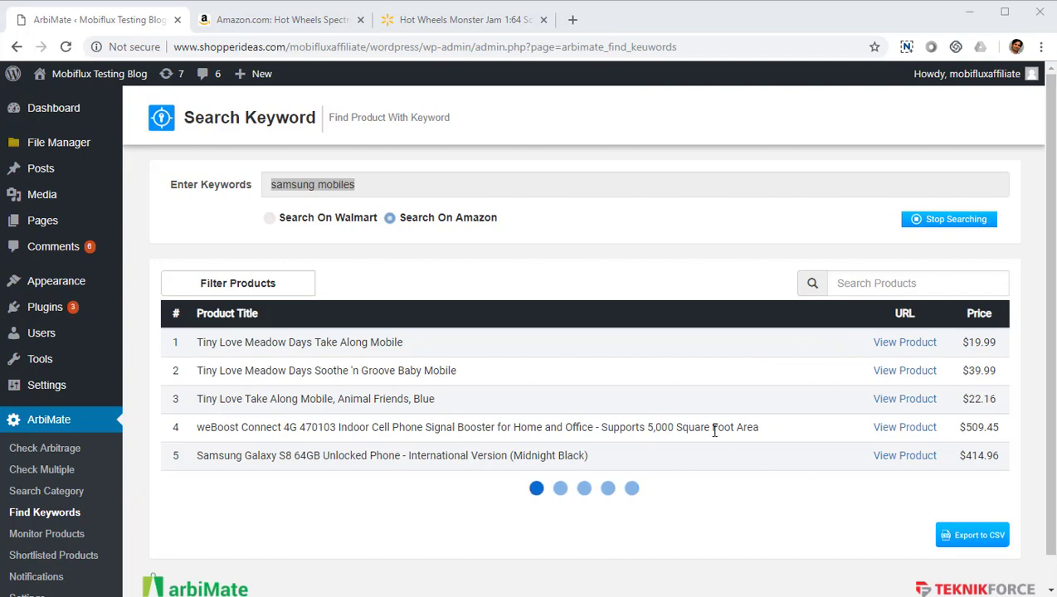
Step: Paste the Ematic 10" tablet's Walmart URL into Monitor Products and start the check
{"action": "left_click", "coordinate": [47, 535]}
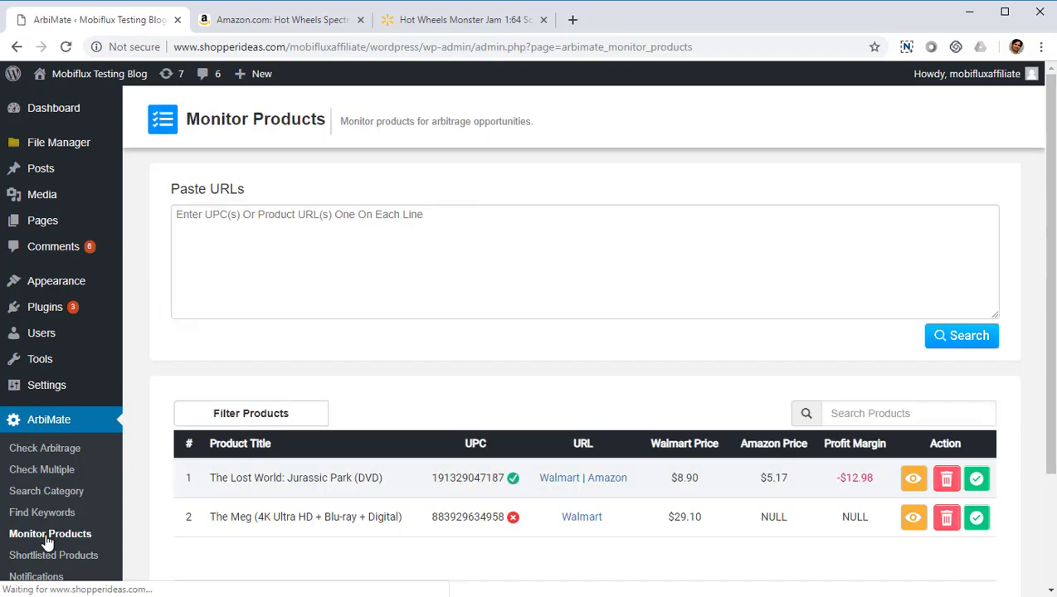
{"action": "scroll", "coordinate": [349, 309], "scroll_direction": "down", "scroll_amount": 2}
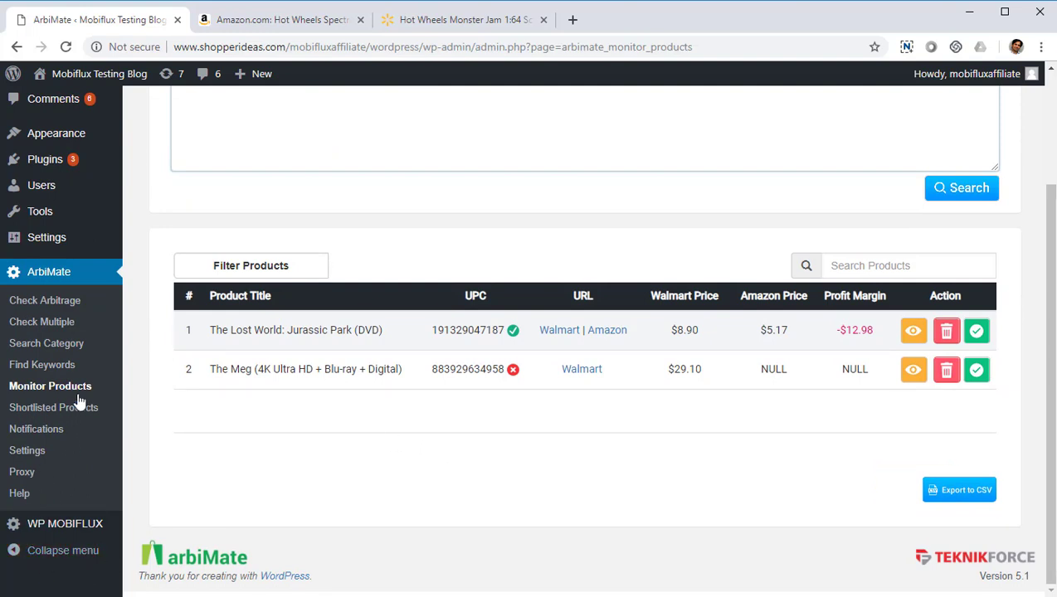
{"action": "scroll", "coordinate": [294, 354], "scroll_direction": "up", "scroll_amount": 1}
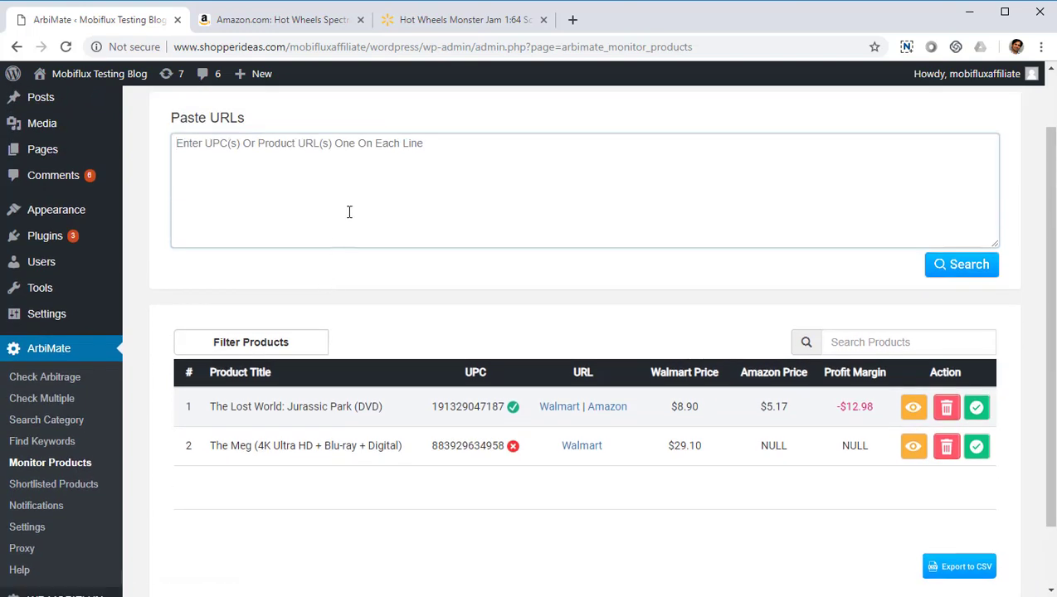
{"action": "type", "text": "https://www.walmart.com/ip/Ematic-10-16GB-Quad-Core-Tablet-with-Android-7-1-Nougat-Keyboard-Folio-Case-and-Headphones-EGQ235SKBL/56014035?selected=true"}
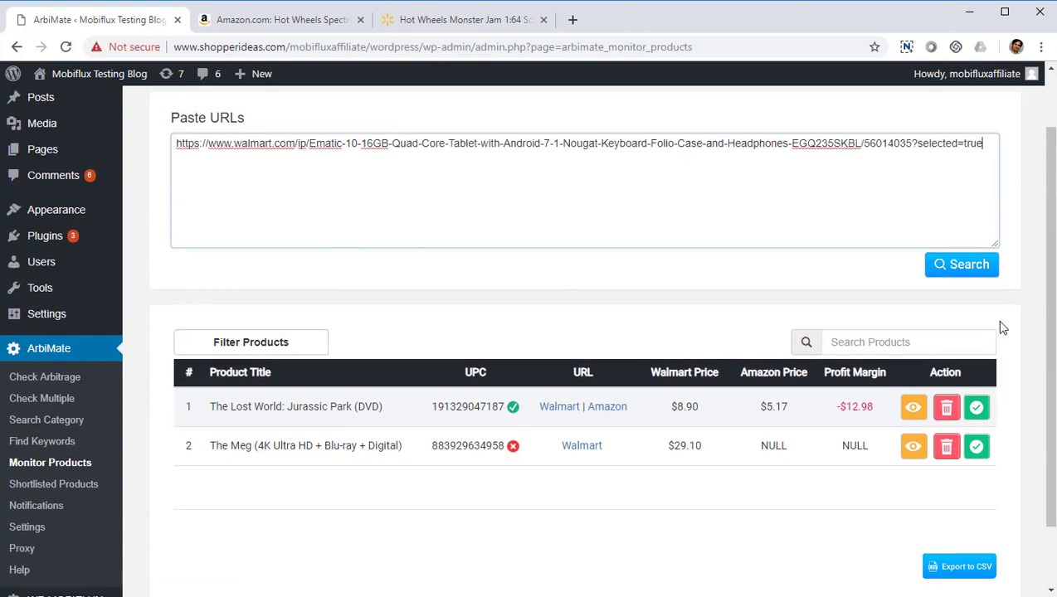
{"action": "left_click", "coordinate": [991, 264]}
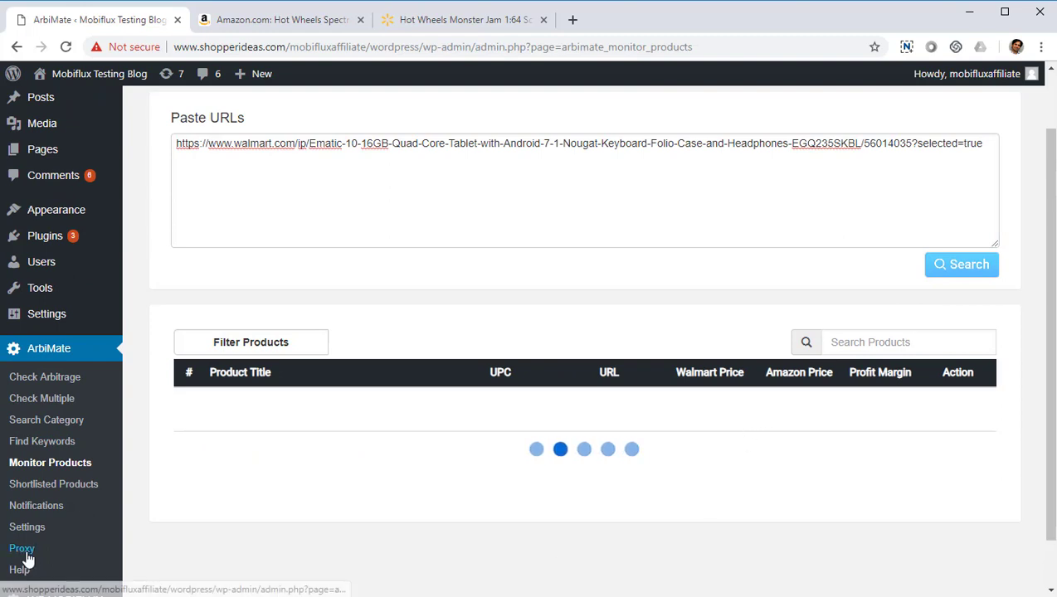
Step: Open Shortlisted Products to see the three saved tablets with their prices and margins
{"action": "left_click", "coordinate": [70, 488]}
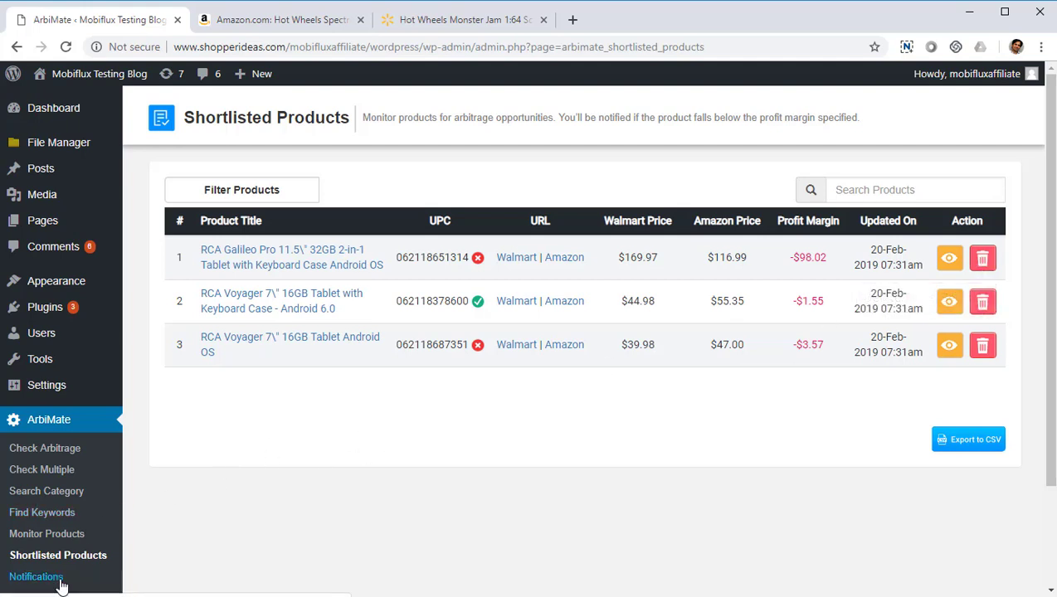
{"action": "scroll", "coordinate": [62, 580], "scroll_direction": "down", "scroll_amount": 3}
Step: Open Notifications to see the empty table of price and availability changes
{"action": "left_click", "coordinate": [62, 452]}
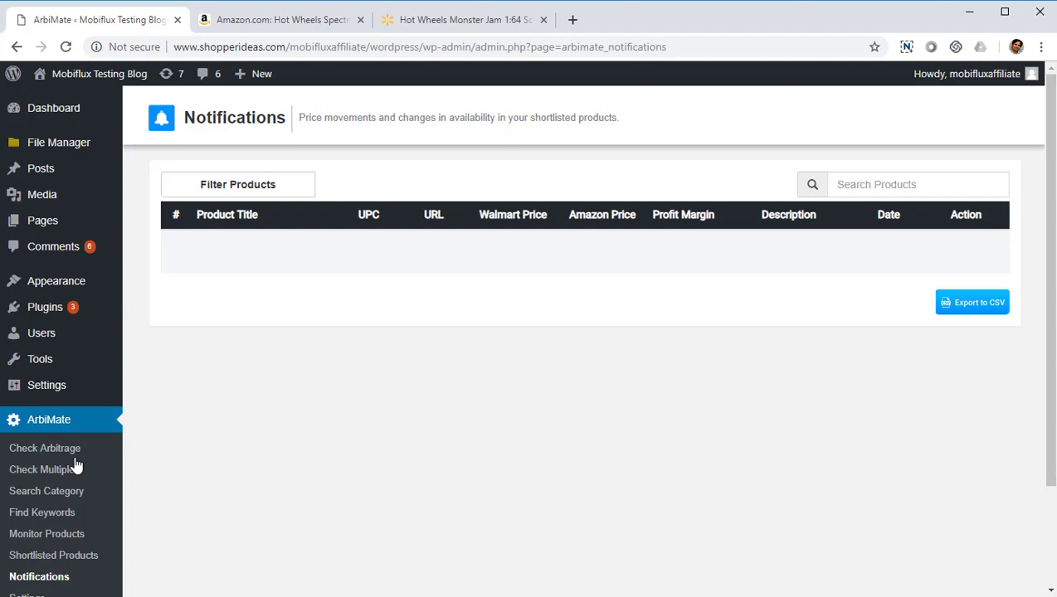
{"action": "scroll", "coordinate": [77, 467], "scroll_direction": "down", "scroll_amount": 3}
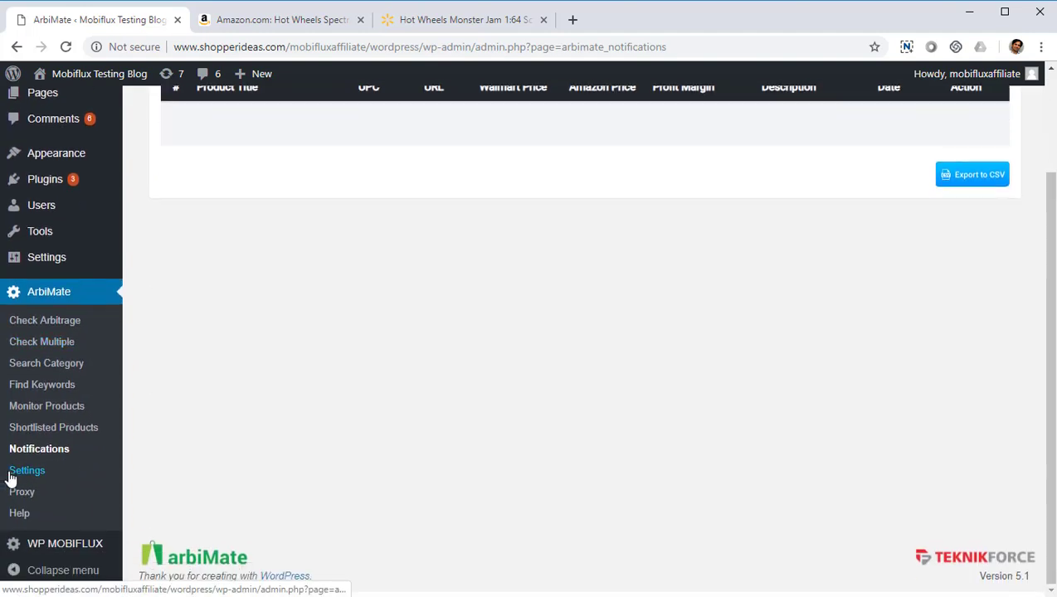
Step: Open ArbiMate Settings and highlight the search-by-title option wording, including UPC and On
{"action": "left_click", "coordinate": [11, 473]}
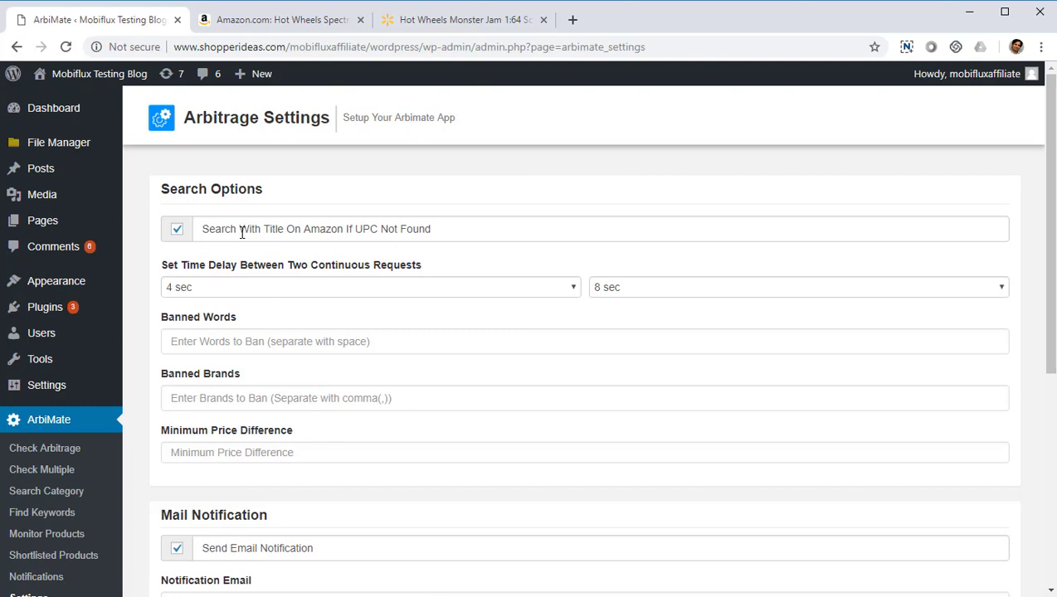
{"action": "left_click_drag", "start_coordinate": [207, 229], "coordinate": [366, 230]}
{"action": "left_click", "coordinate": [399, 230]}
{"action": "double_click", "coordinate": [360, 230]}
{"action": "double_click", "coordinate": [294, 231]}
{"action": "left_click_drag", "start_coordinate": [308, 230], "coordinate": [274, 231]}
{"action": "triple_click", "coordinate": [270, 233]}
Step: Review the minimum and maximum request delay choices, leaving the delay at 8 sec
{"action": "scroll", "coordinate": [306, 315], "scroll_direction": "down", "scroll_amount": 2}
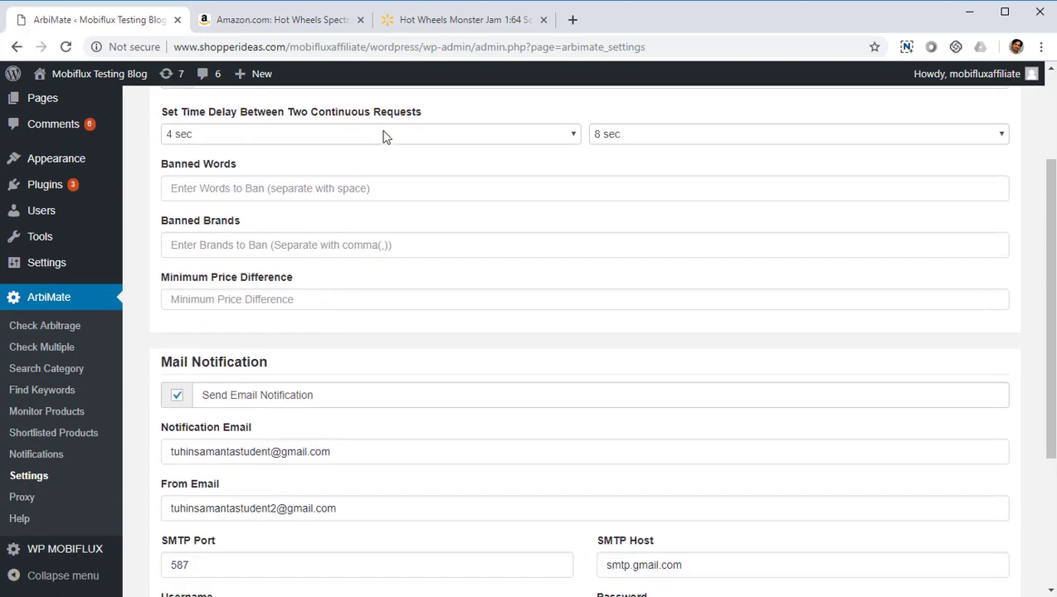
{"action": "left_click", "coordinate": [384, 134]}
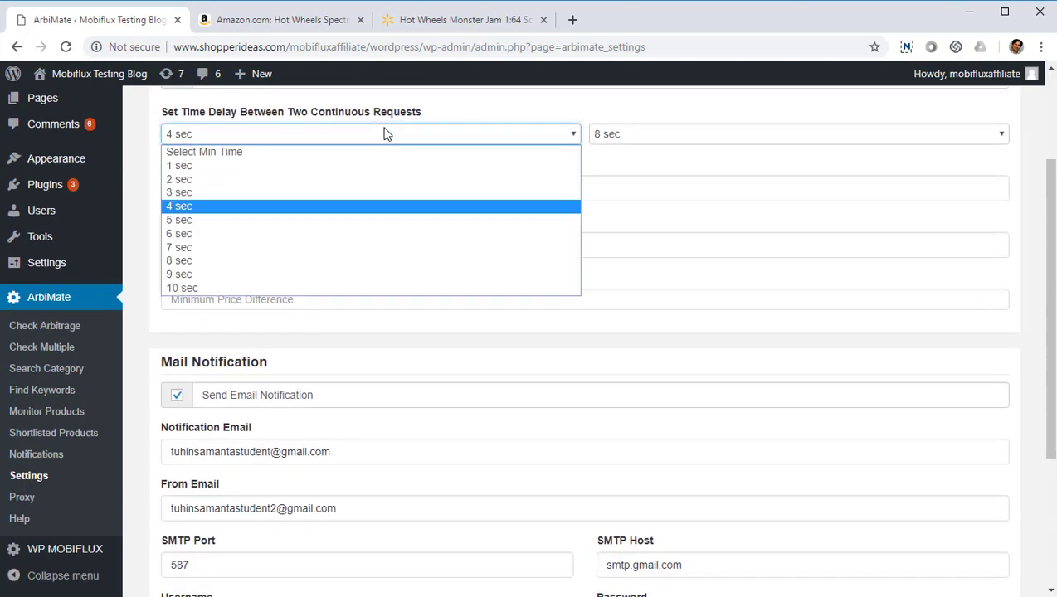
{"action": "left_click", "coordinate": [632, 136]}
{"action": "left_click", "coordinate": [392, 184]}
Step: Enter -1 as Minimum Price Difference, then delete it to leave the field empty
{"action": "left_click", "coordinate": [330, 297]}
{"action": "scroll", "coordinate": [365, 307], "scroll_direction": "down", "scroll_amount": 2}
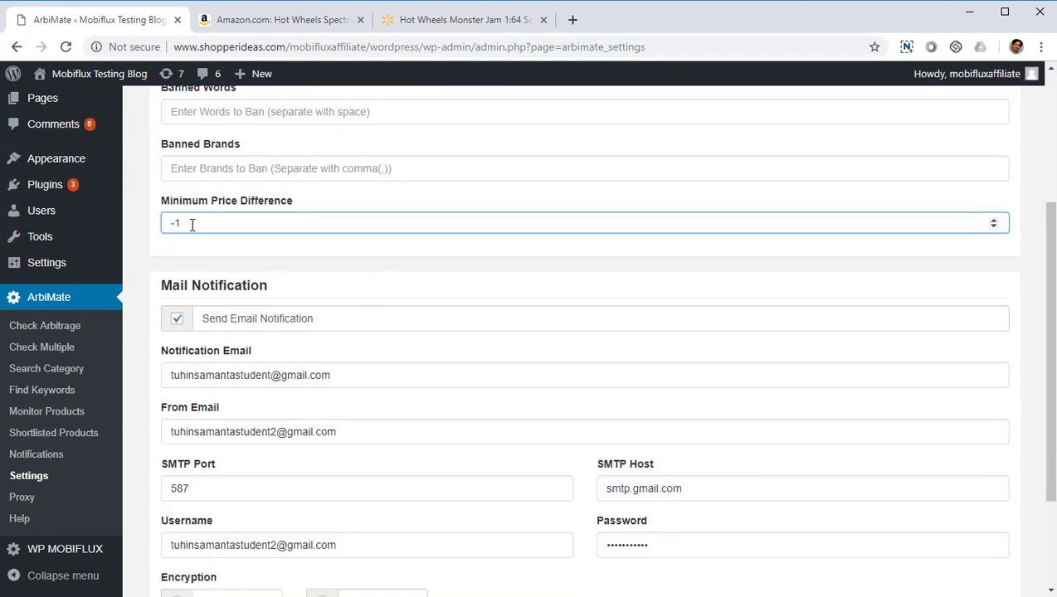
{"action": "left_click_drag", "start_coordinate": [191, 220], "coordinate": [162, 222]}
{"action": "key", "text": "BackSpace"}
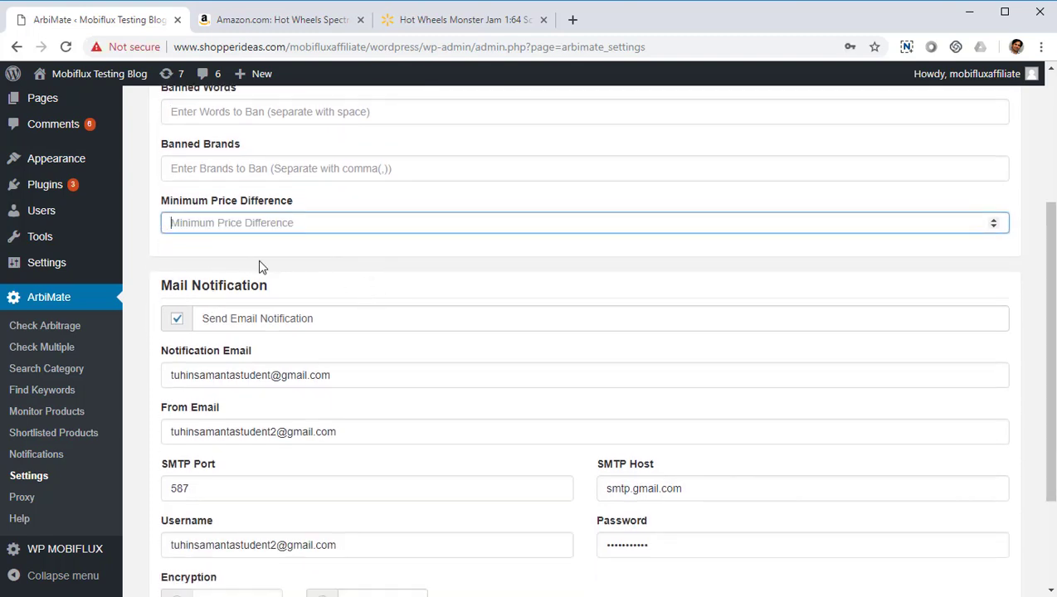
{"action": "left_click", "coordinate": [265, 274]}
Step: Review the Mail Notification section using smtp.gmail.com on port 587 with no encryption
{"action": "scroll", "coordinate": [299, 336], "scroll_direction": "down", "scroll_amount": 3}
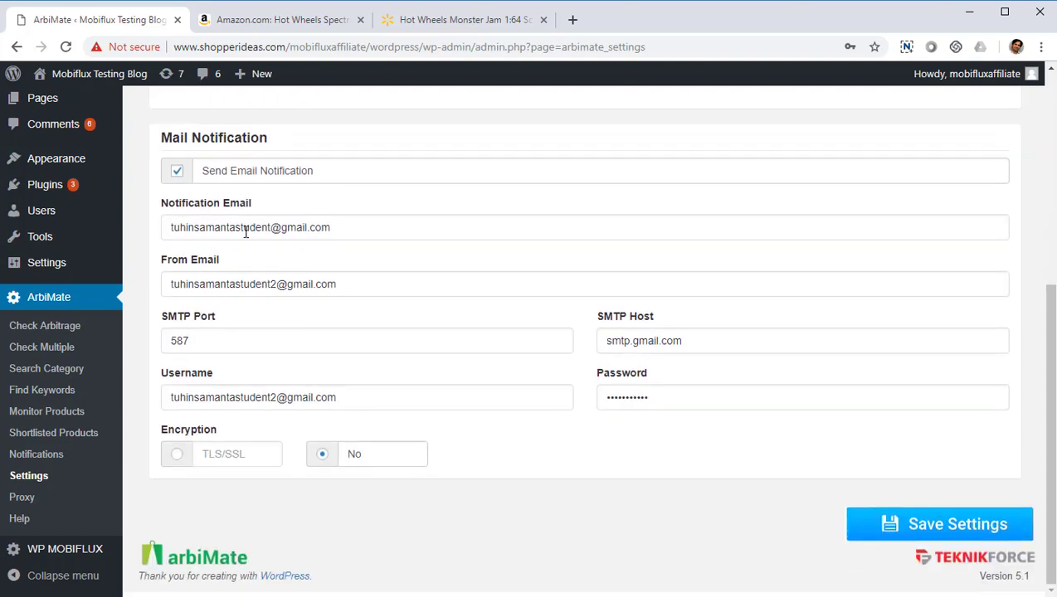
{"action": "left_click_drag", "start_coordinate": [203, 141], "coordinate": [156, 144]}
{"action": "left_click", "coordinate": [299, 151]}
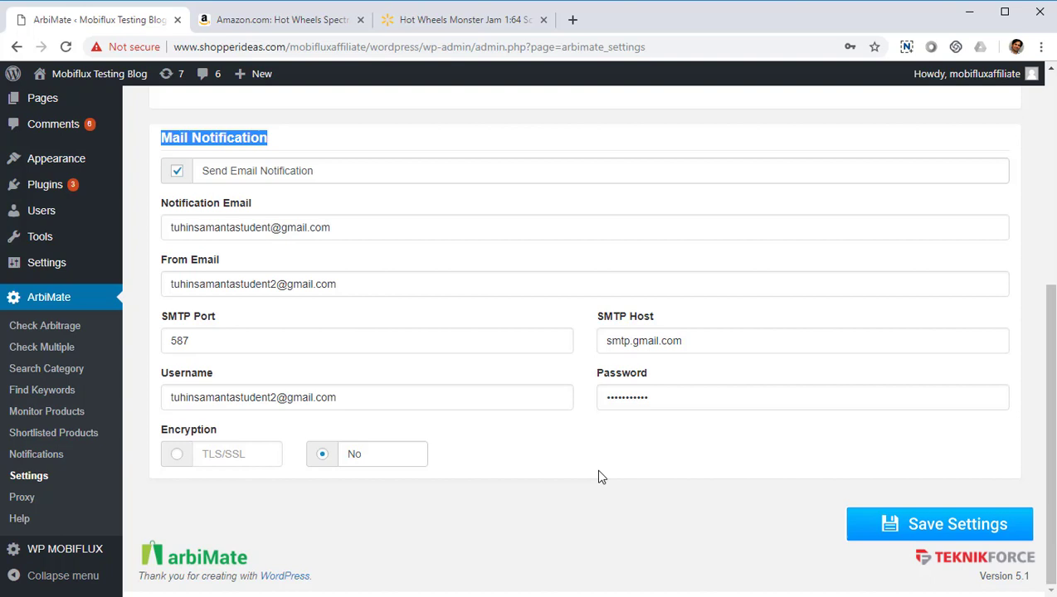
Step: Look over the unused Proxy Settings, view Help's support links and videos, then return to Check Arbitrage
{"action": "left_click", "coordinate": [22, 498]}
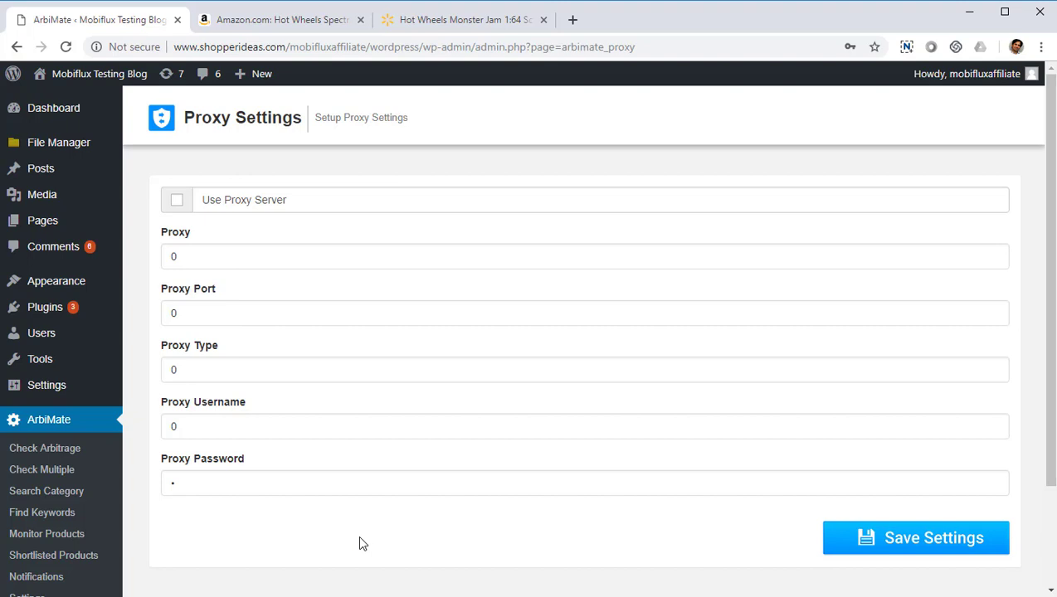
{"action": "scroll", "coordinate": [88, 502], "scroll_direction": "down", "scroll_amount": 2}
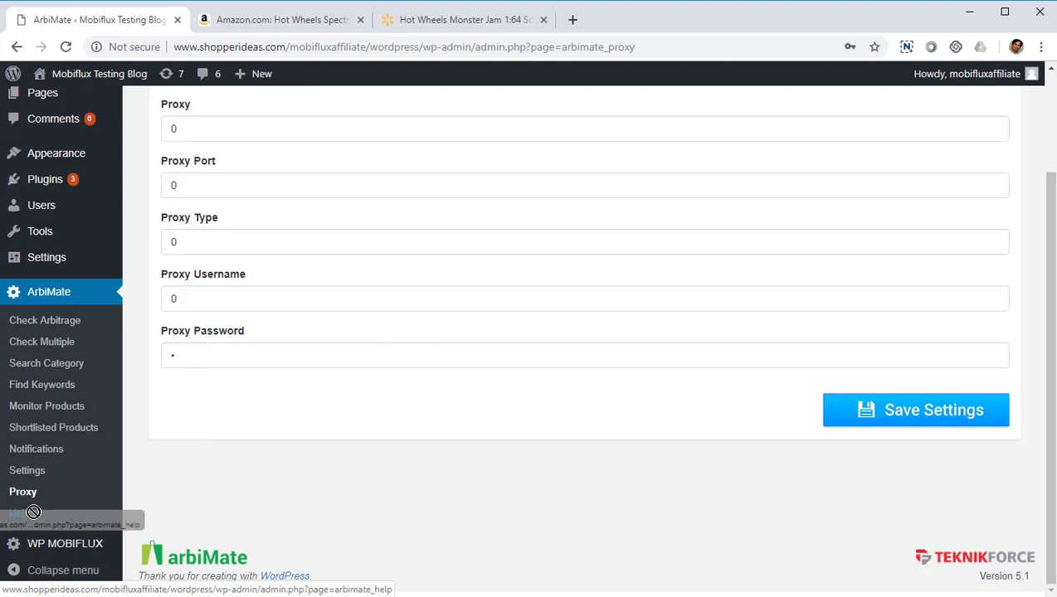
{"action": "left_click", "coordinate": [46, 516]}
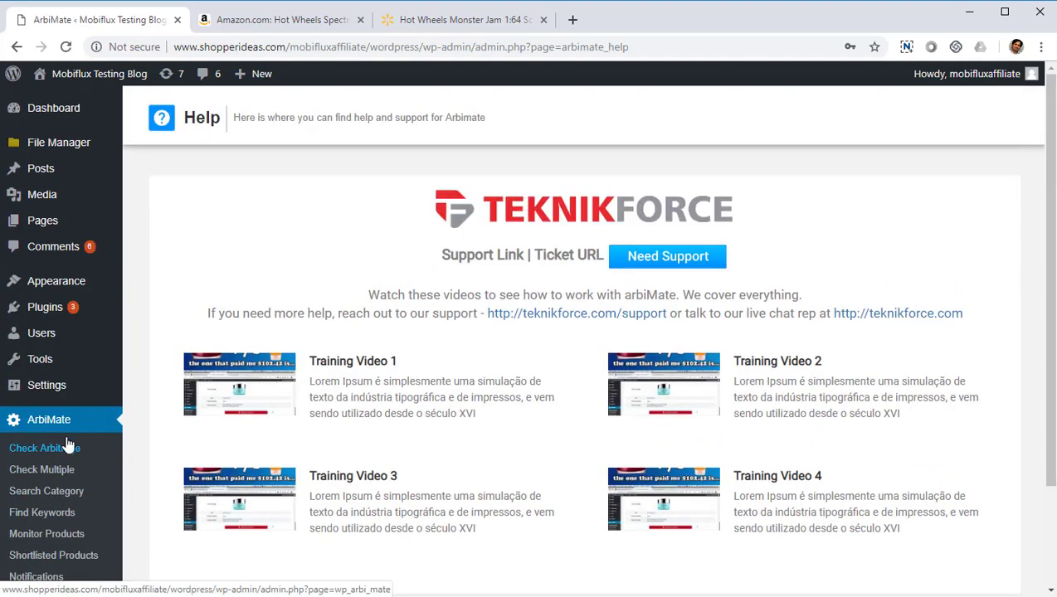
{"action": "left_click", "coordinate": [66, 457]}
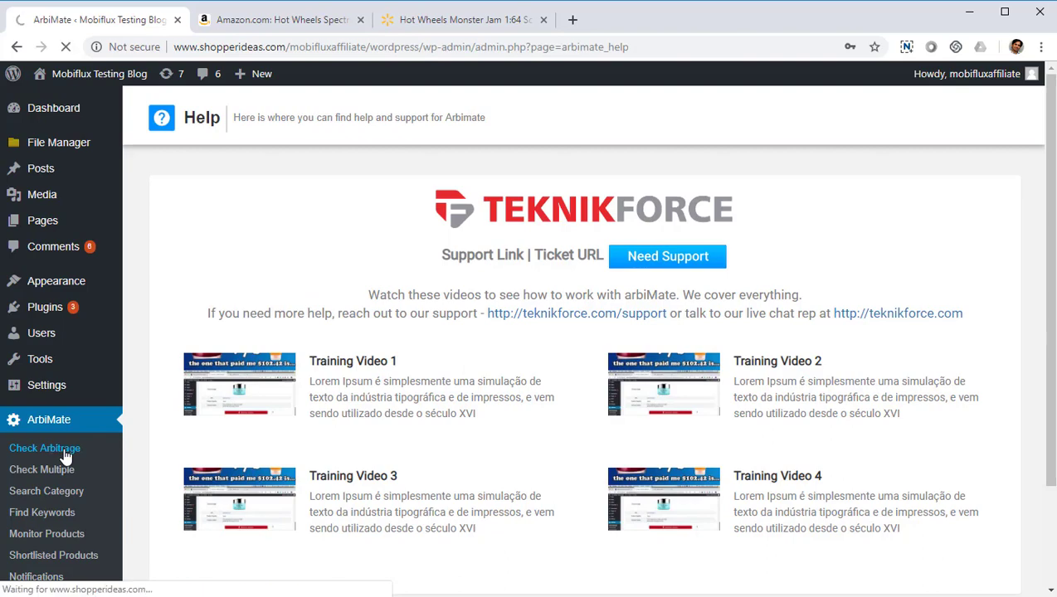